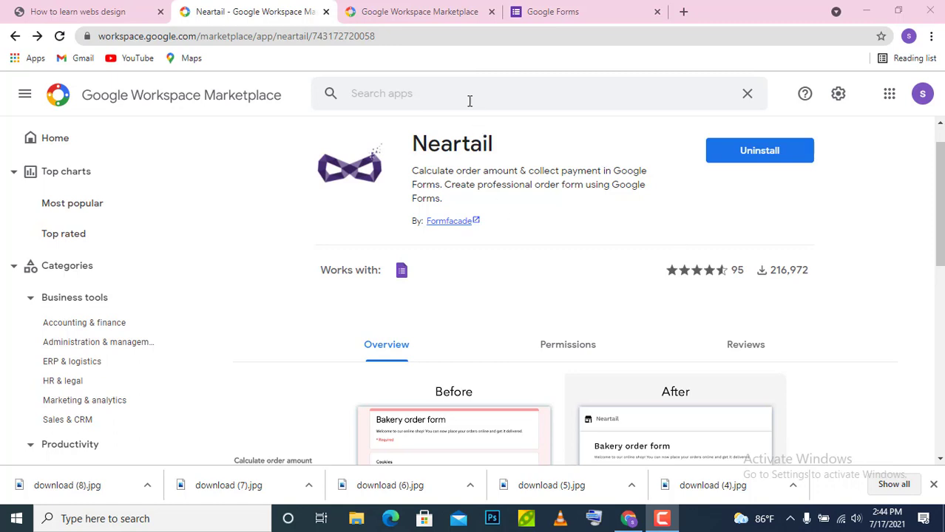
# - Leave the Neartail Marketplace listing for the Google Forms home page tab
pyautogui.click(468, 99)
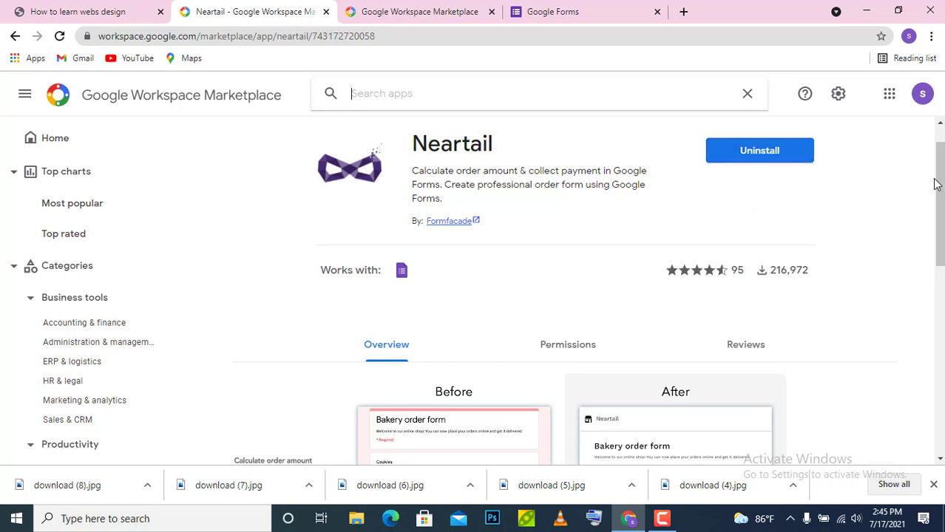
pyautogui.moveTo(941, 187)
pyautogui.mouseDown()
pyautogui.moveTo(941, 221)
pyautogui.moveTo(940, 183)
pyautogui.mouseUp()
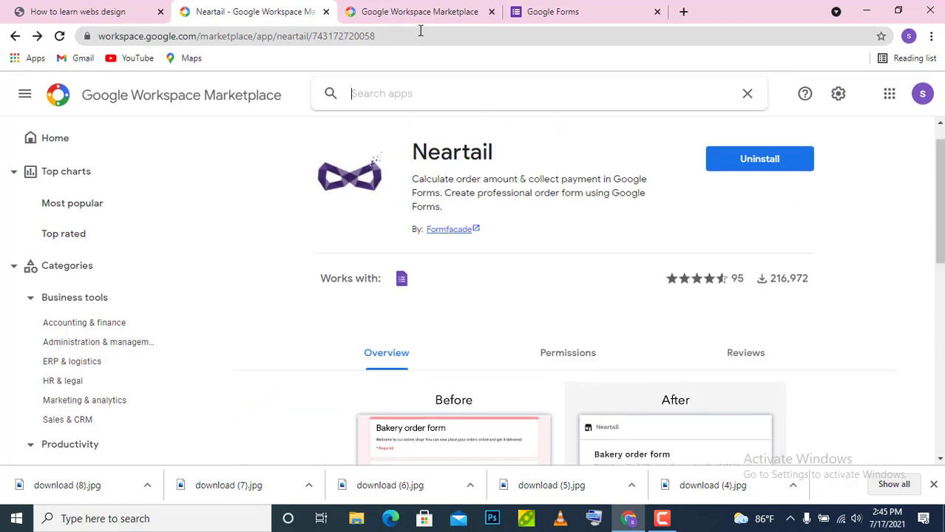
pyautogui.click(556, 11)
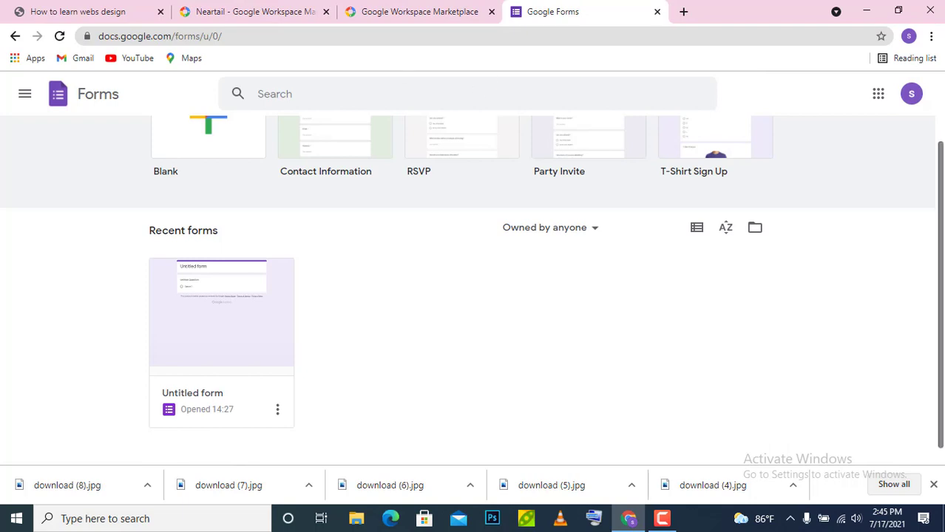
pyautogui.scroll(1, 941, 130)
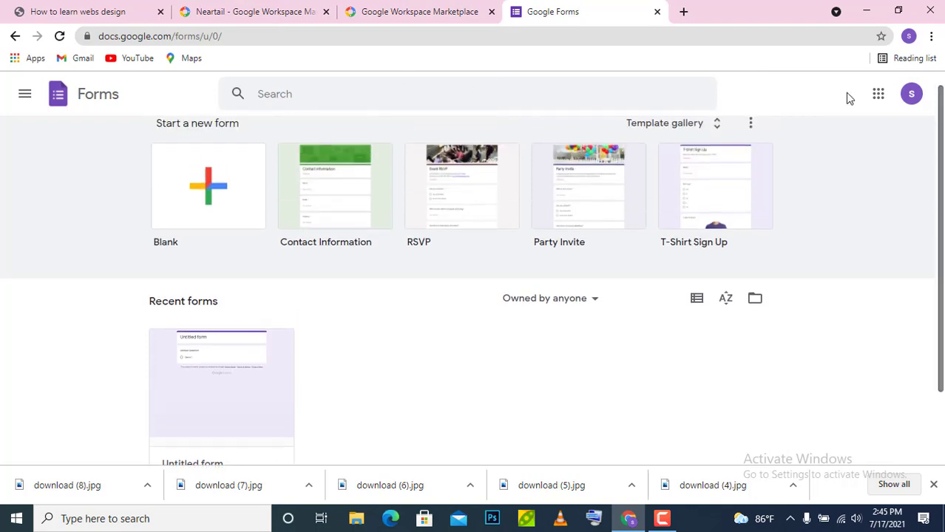
pyautogui.click(415, 37)
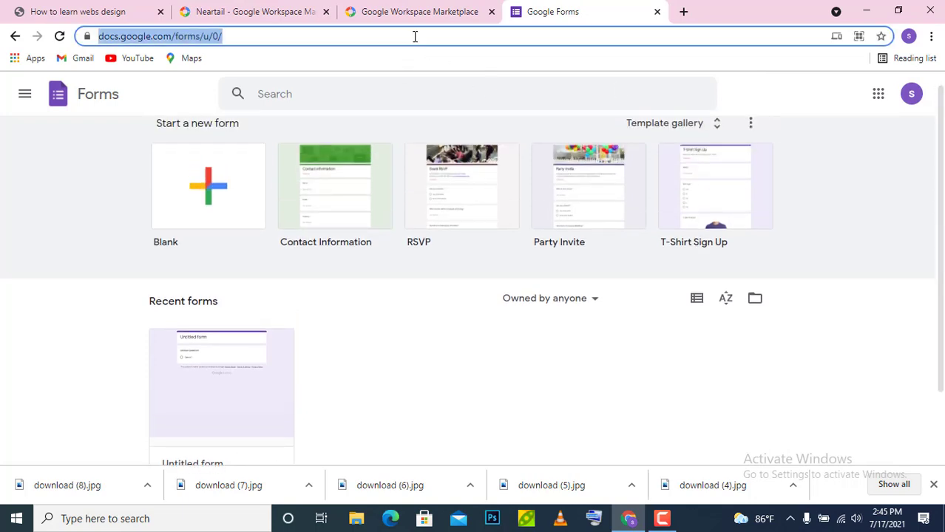
pyautogui.write('google from')
pyautogui.press('Return')
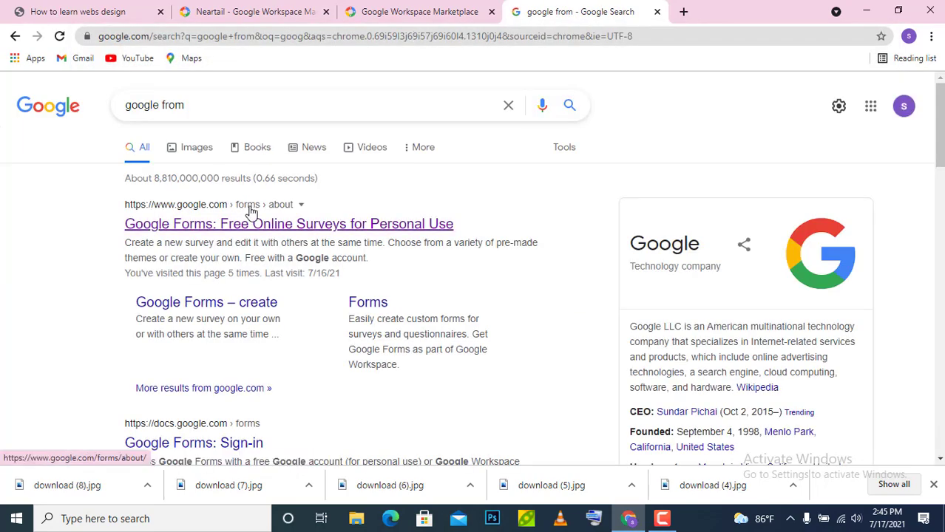
pyautogui.click(249, 216)
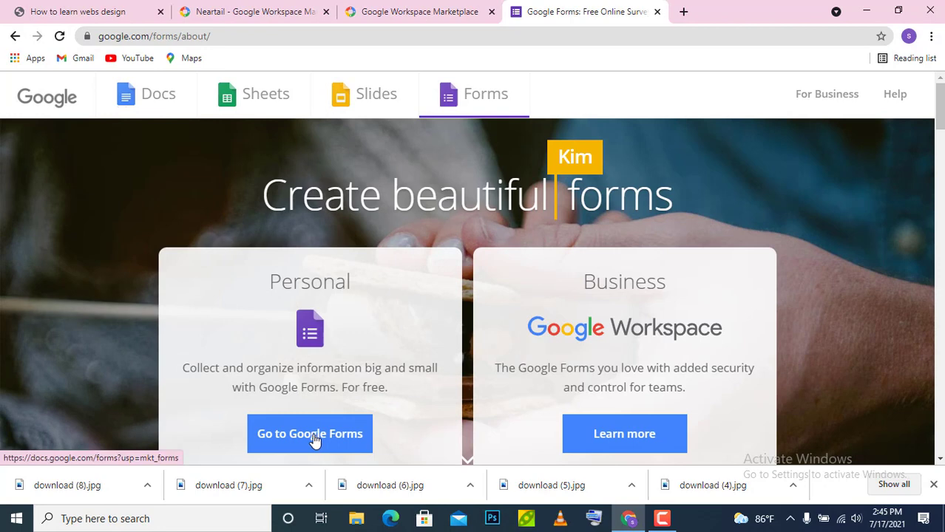
pyautogui.click(314, 440)
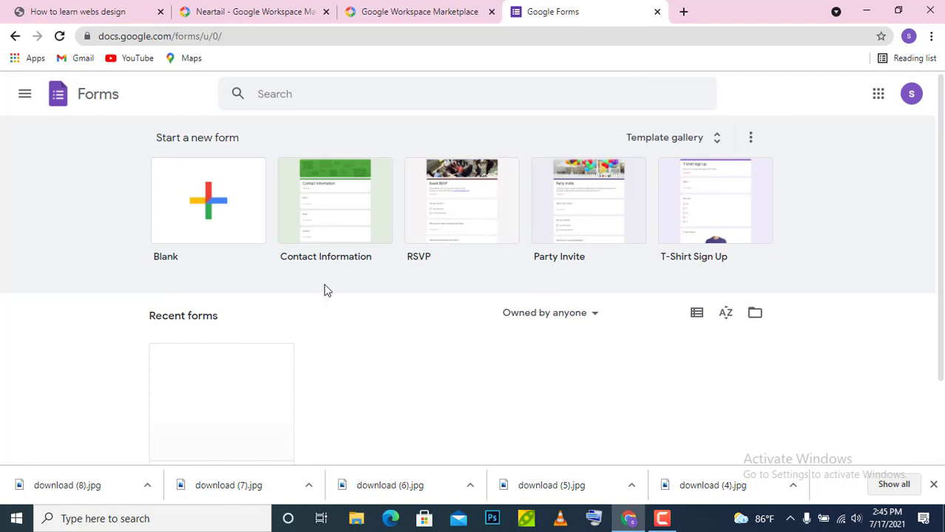
# - Create a blank form and choose Create order form from the Neartail add-on
pyautogui.click(210, 214)
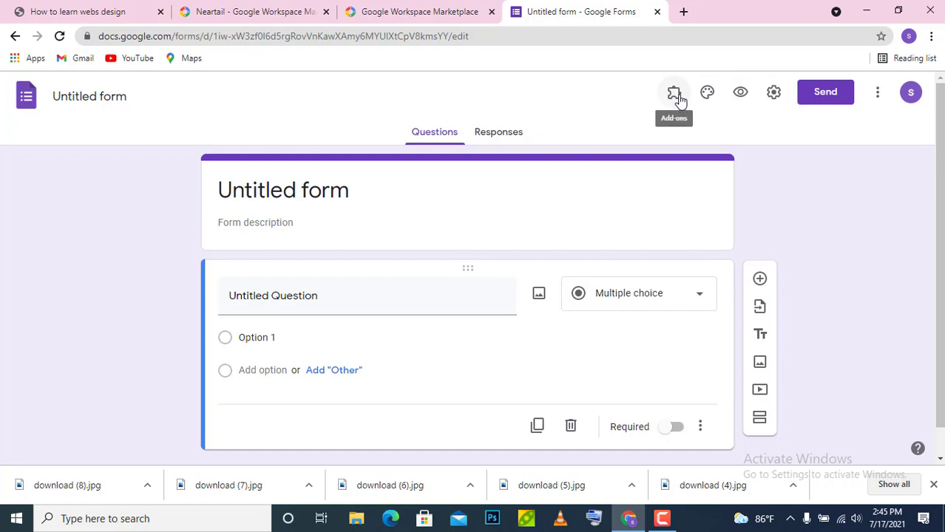
pyautogui.click(675, 97)
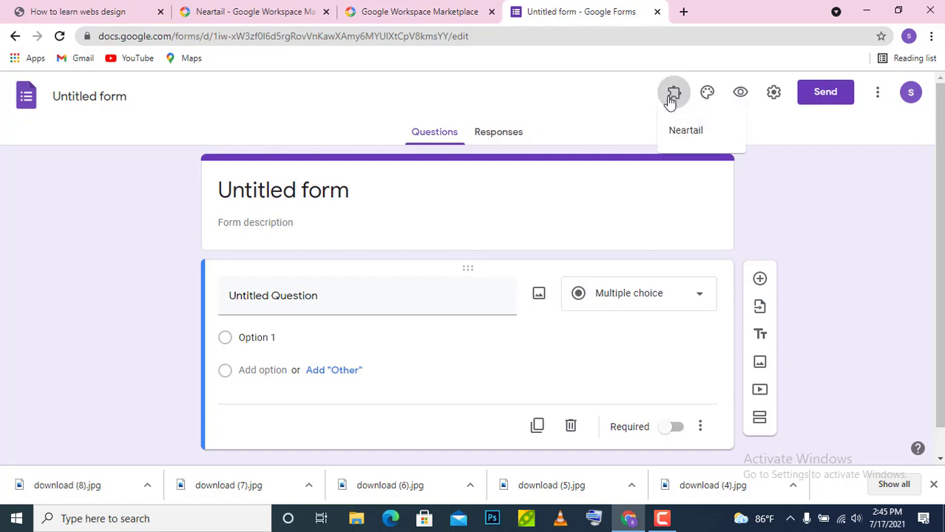
pyautogui.click(693, 140)
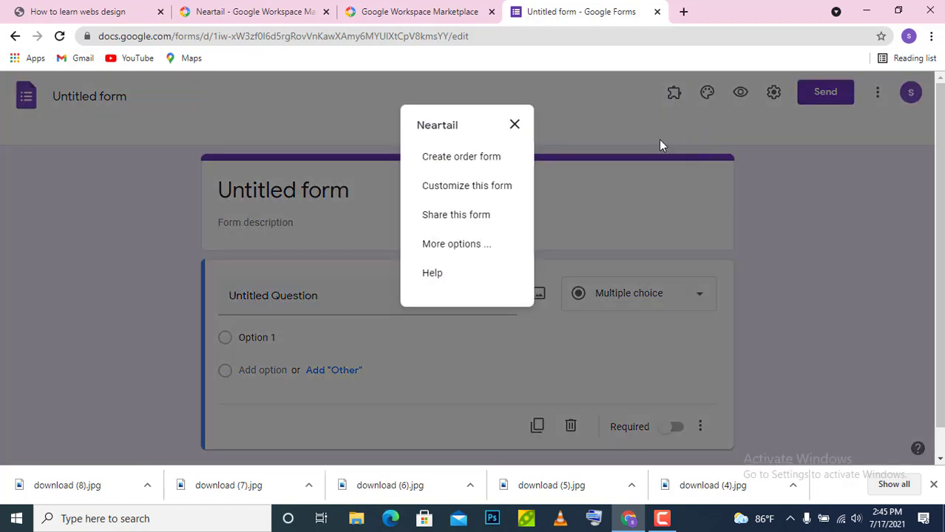
pyautogui.click(473, 160)
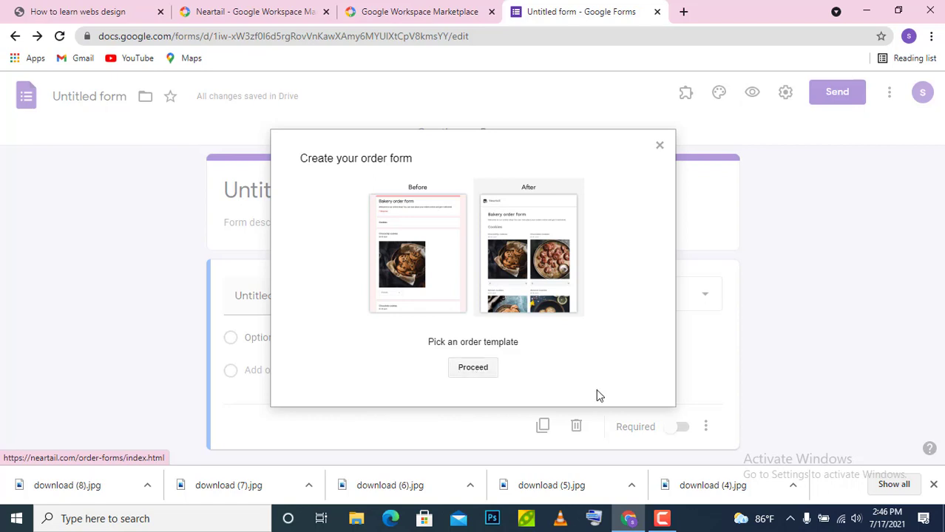
# - Proceed from the Create your order form dialog to Neartail's template picker
pyautogui.click(473, 368)
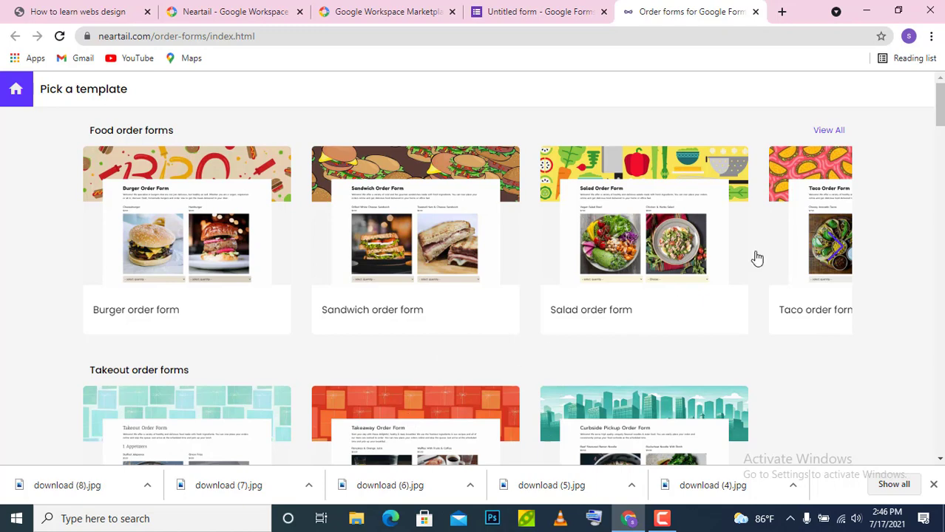
# - Find and preview the Burger order form template in the gallery
pyautogui.moveTo(939, 109); pyautogui.dragTo(941, 126)
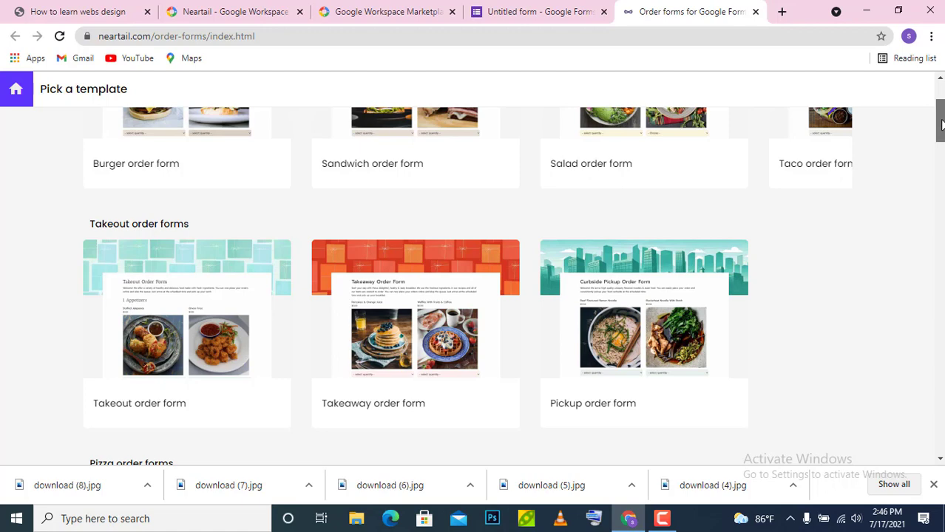
pyautogui.scroll(2, 940, 125)
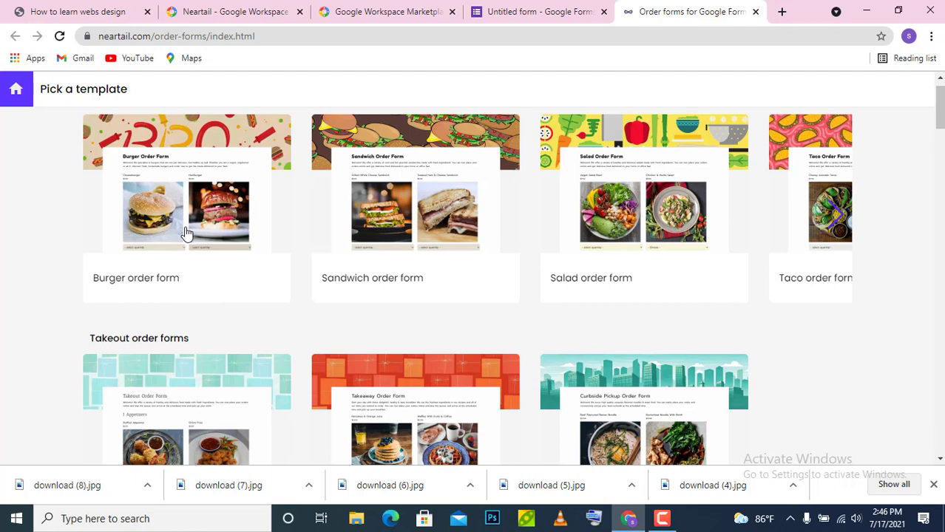
pyautogui.click(187, 234)
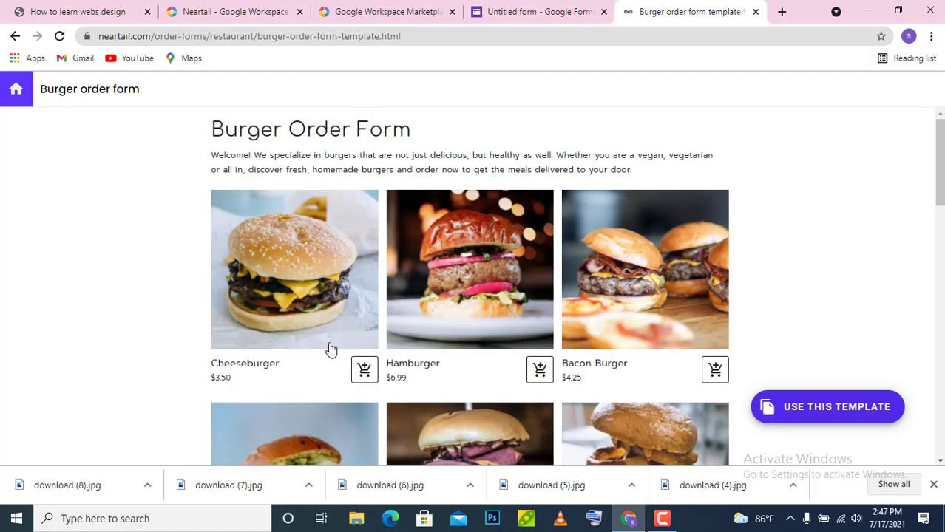
# - Use the Burger template and replace its title with '30 Days Restaurant'
pyautogui.click(804, 418)
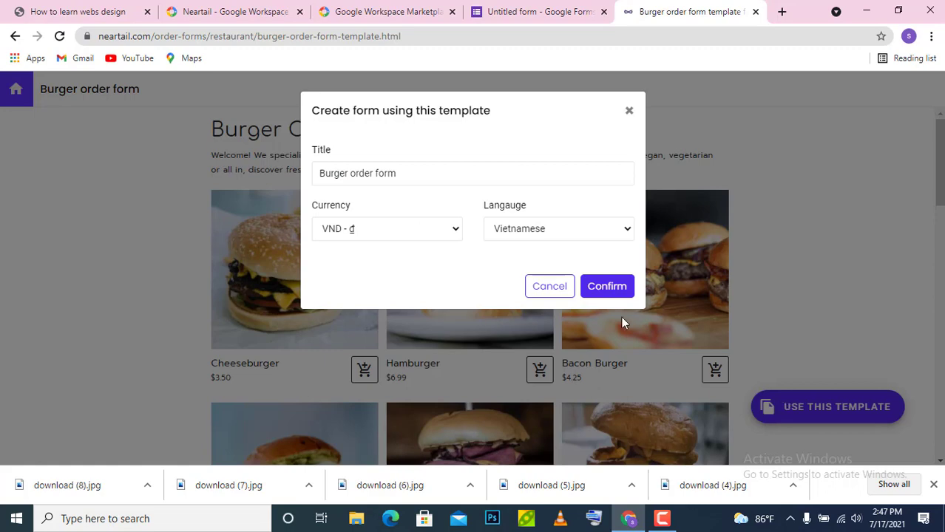
pyautogui.doubleClick(462, 176)
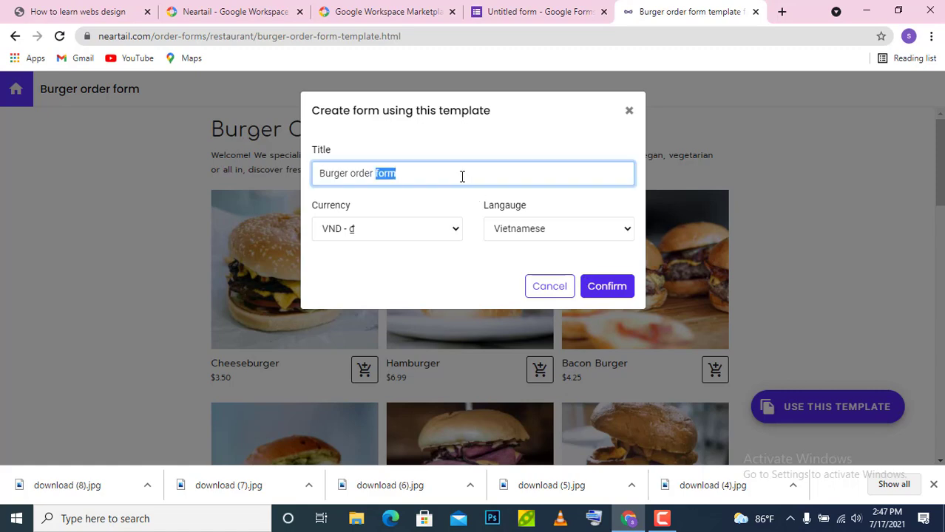
pyautogui.hotkey('ctrl', 'a')
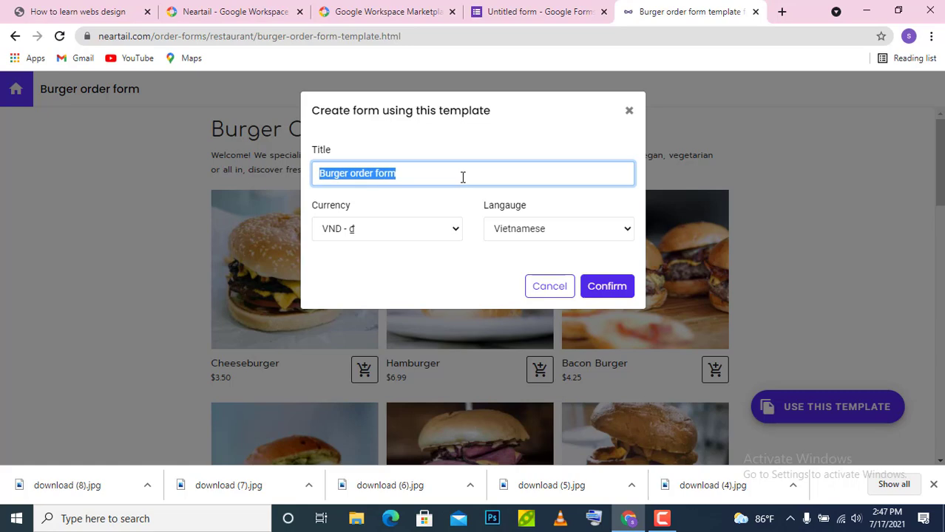
pyautogui.write('#')
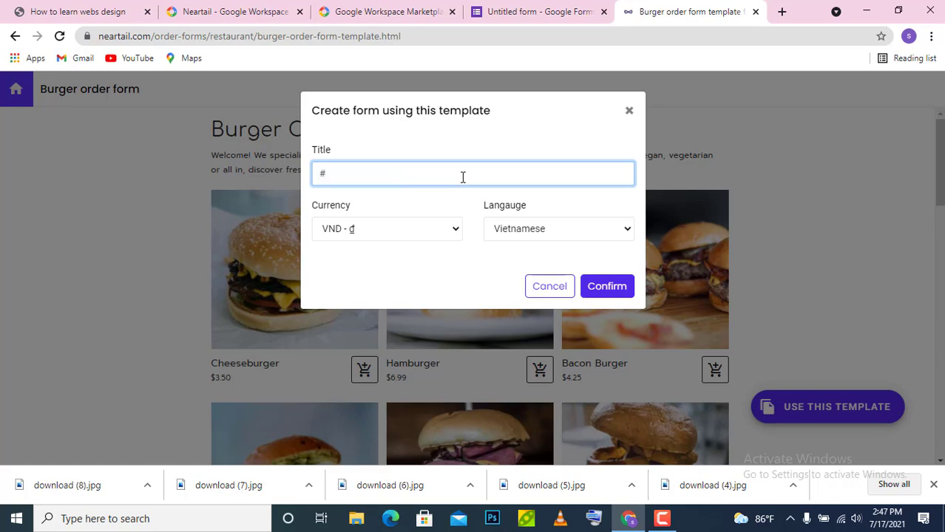
pyautogui.press('BackSpace')
pyautogui.write('30 Days Restaurant')
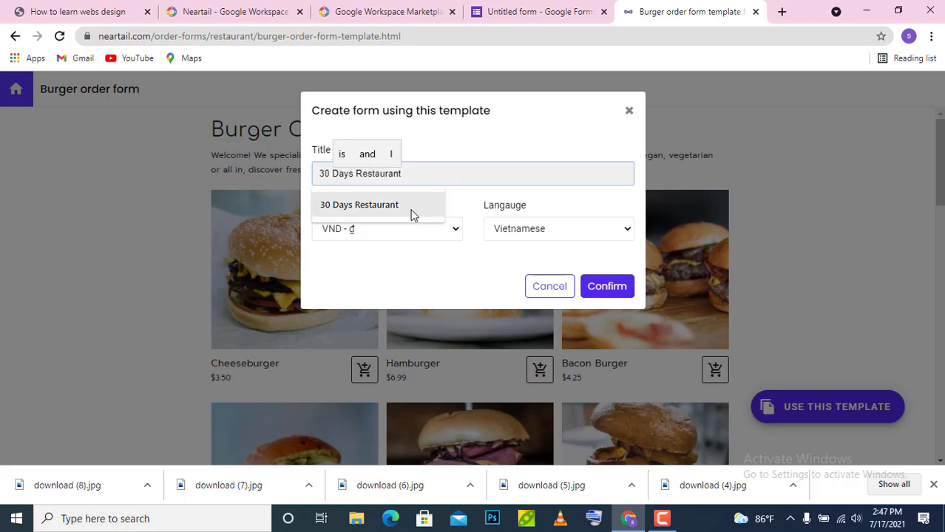
pyautogui.click(411, 210)
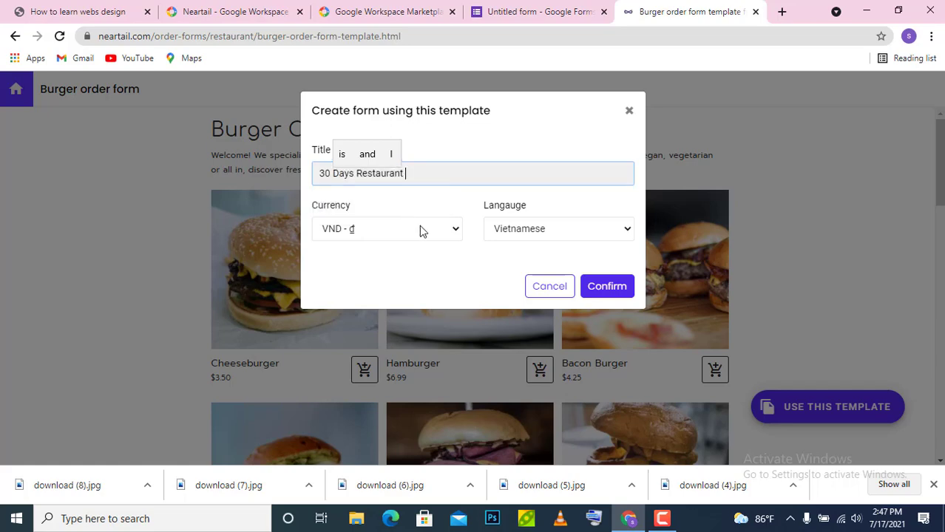
# - In the Create form dialog, pick BDT - ৳ under Currency and English under Language
pyautogui.click(458, 232)
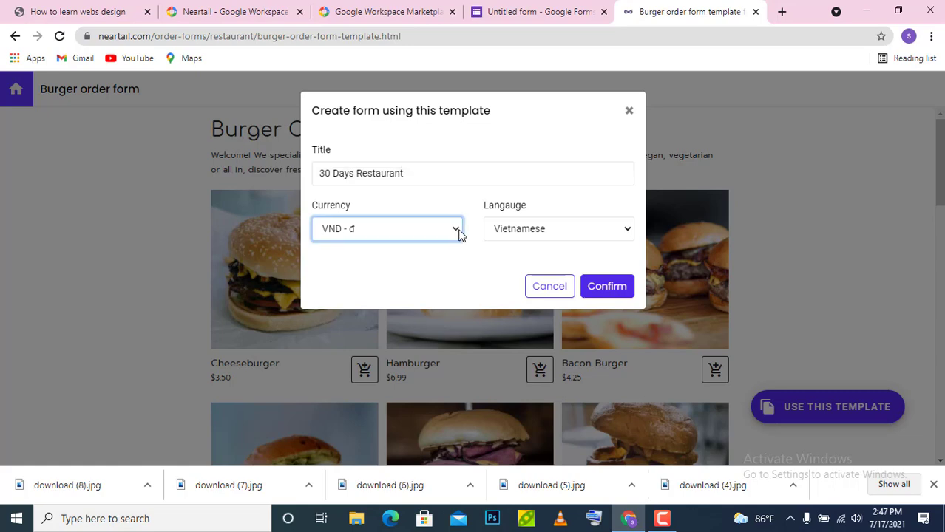
pyautogui.click(458, 231)
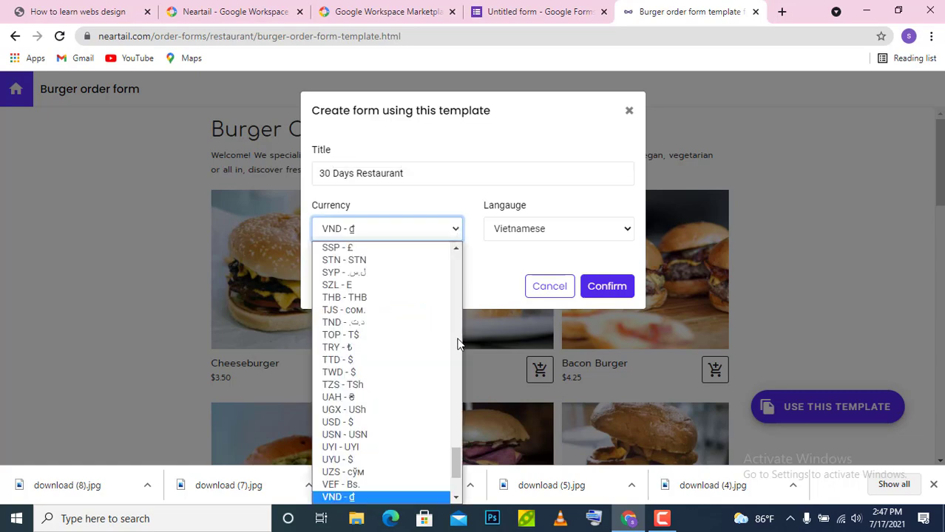
pyautogui.scroll(8, 469, 437)
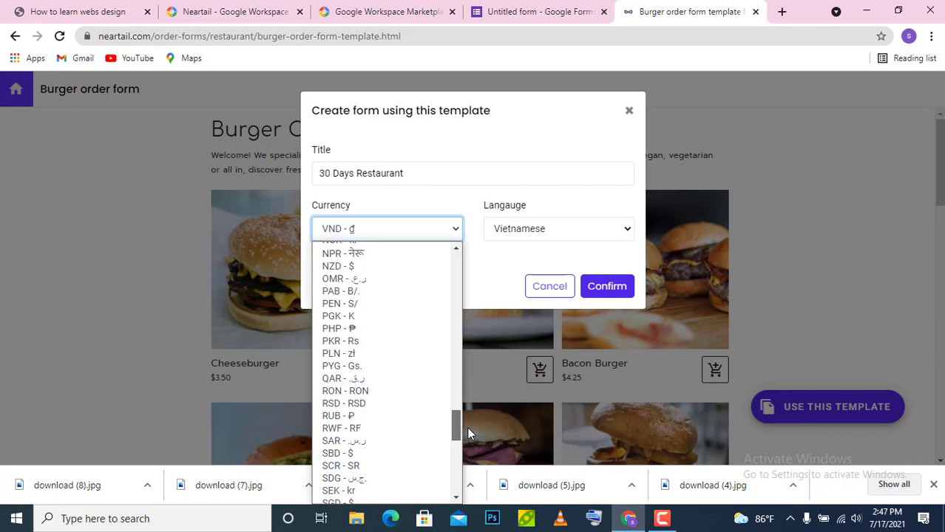
pyautogui.click(467, 428)
pyautogui.click(456, 234)
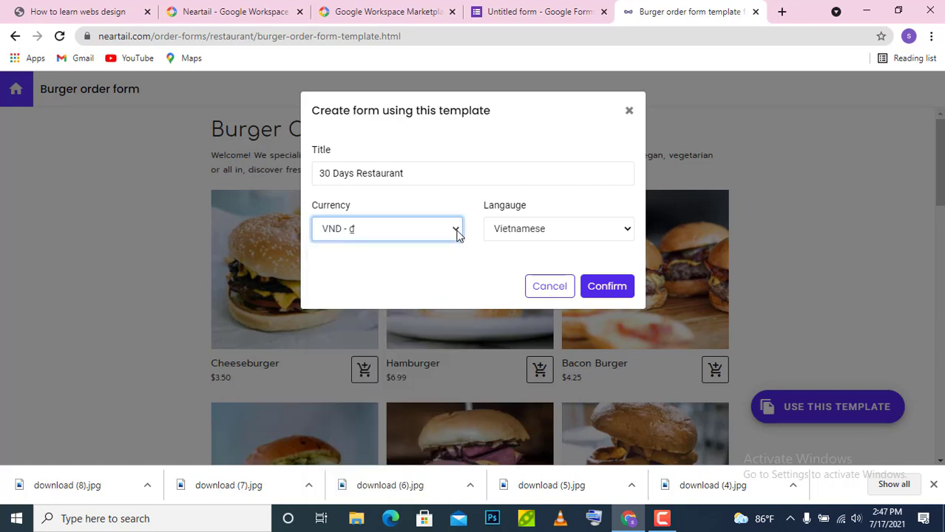
pyautogui.click(456, 234)
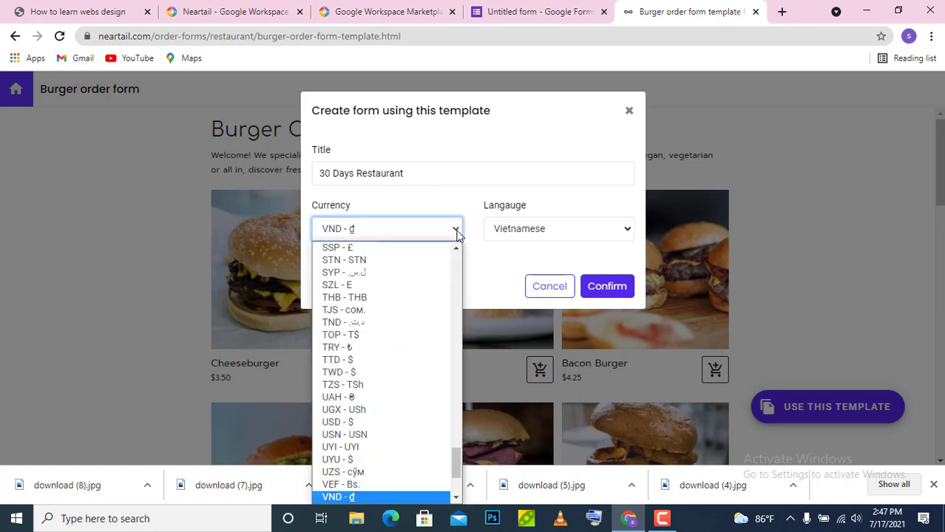
pyautogui.click(361, 230)
pyautogui.click(361, 231)
pyautogui.press('b')
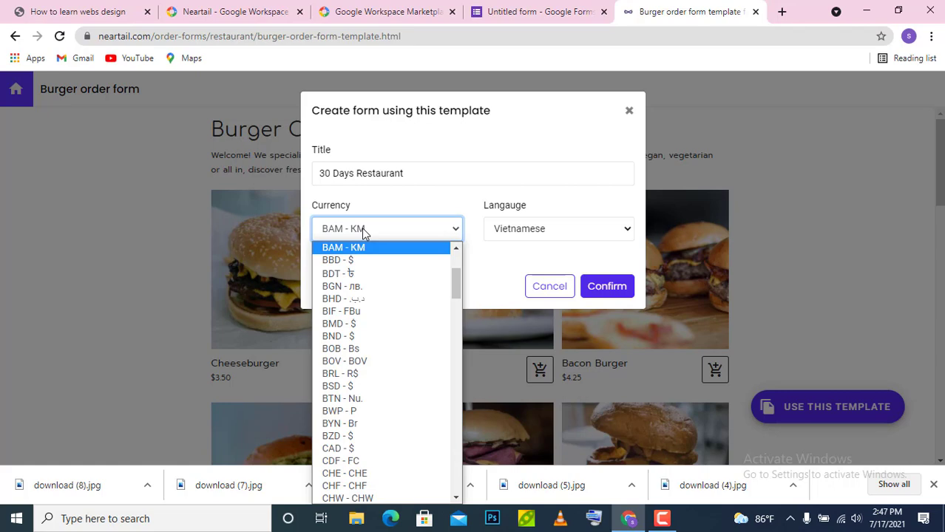
pyautogui.scroll(1, 383, 244)
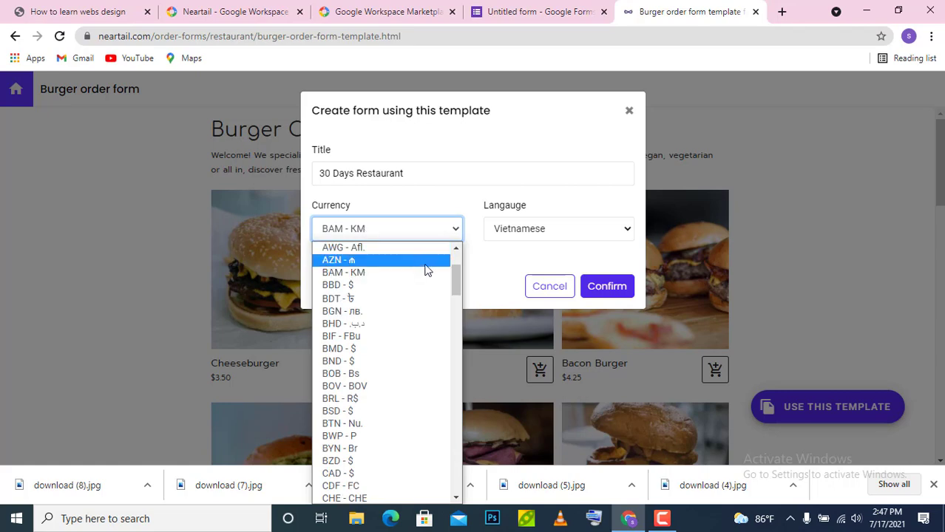
pyautogui.click(394, 300)
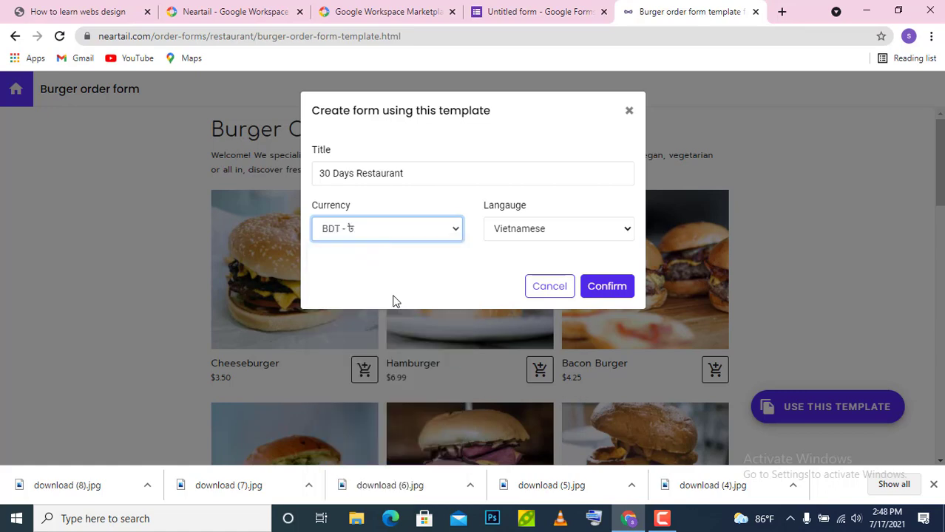
pyautogui.click(626, 233)
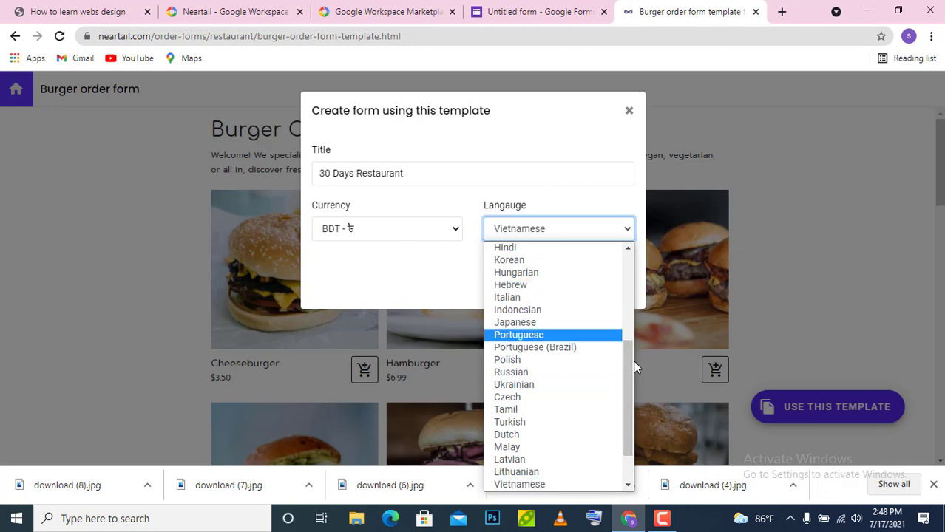
pyautogui.scroll(5, 633, 369)
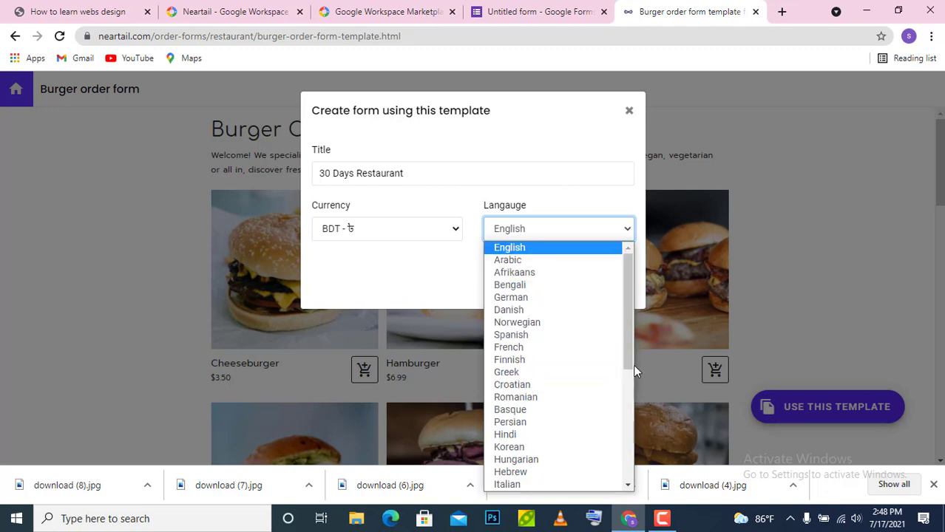
pyautogui.click(542, 248)
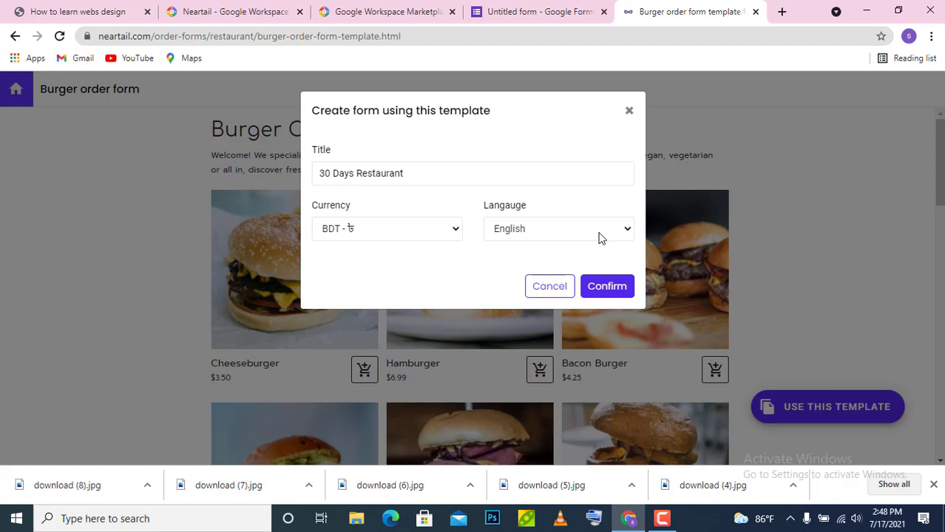
# - Confirm the template form, then dismiss the order-form prompt on the Untitled form
pyautogui.click(625, 288)
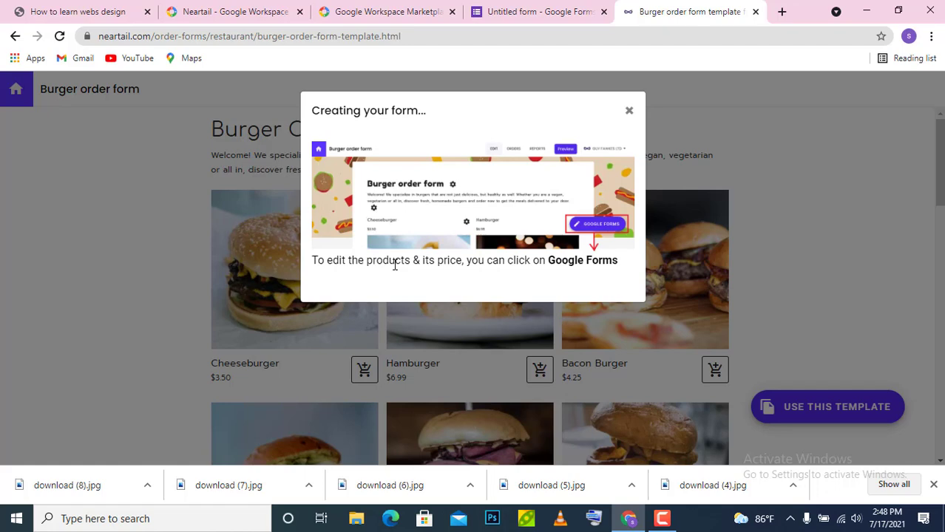
pyautogui.click(546, 7)
pyautogui.click(660, 145)
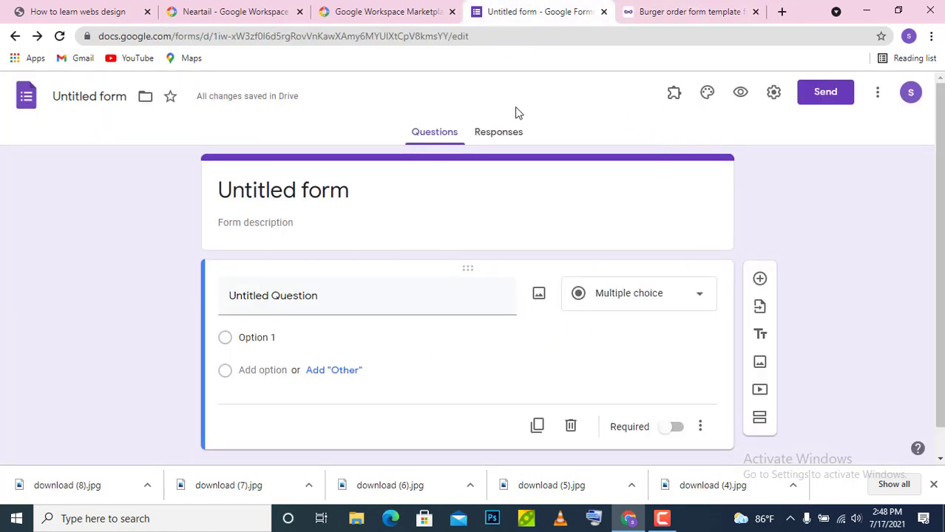
# - Search 'goog' from the address bar and reach the Google Forms home page
pyautogui.doubleClick(469, 36)
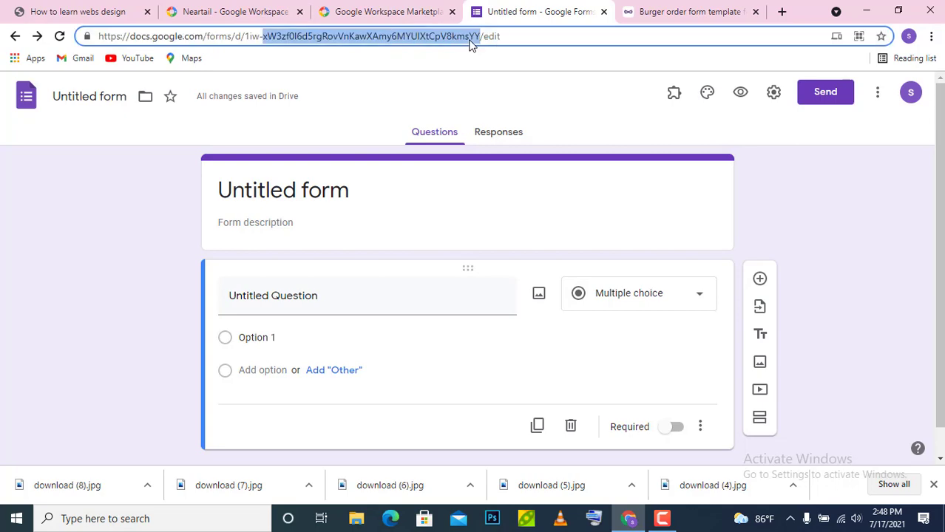
pyautogui.hotkey('ctrl', 'a')
pyautogui.write('goog')
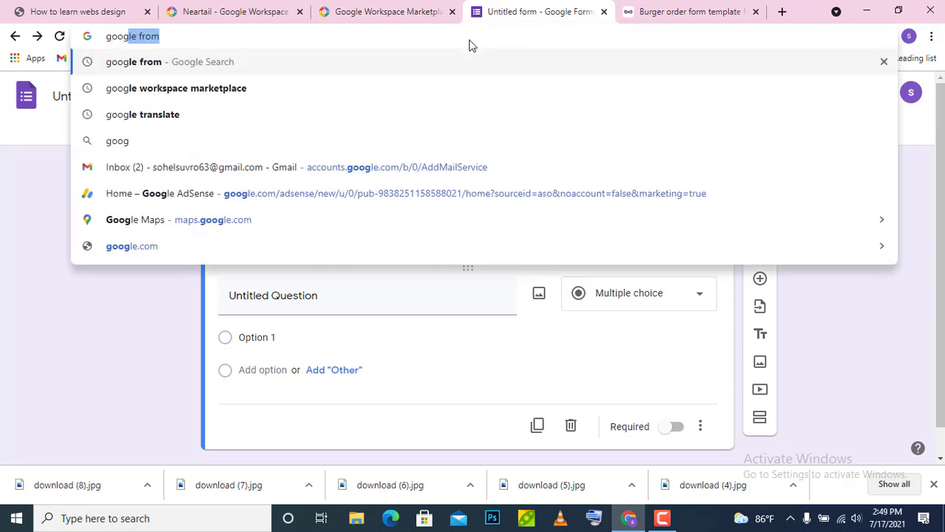
pyautogui.press('Return')
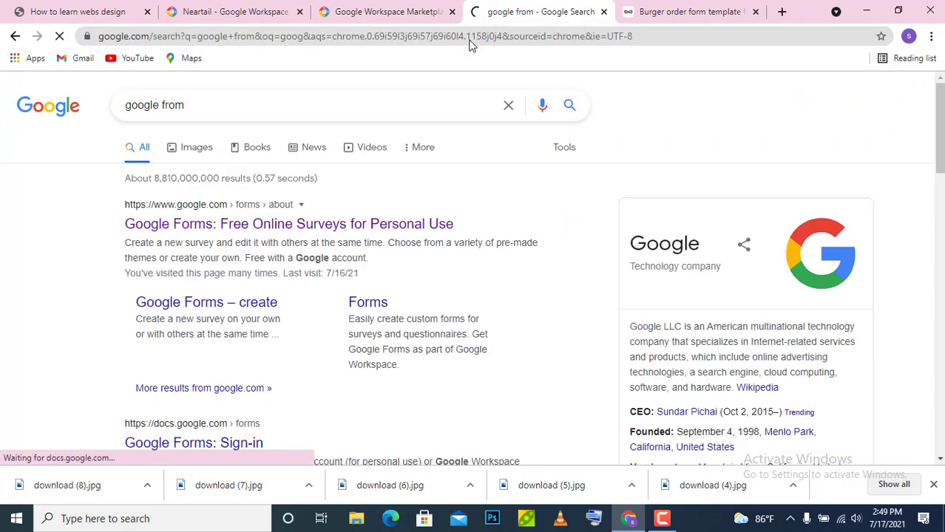
pyautogui.click(258, 214)
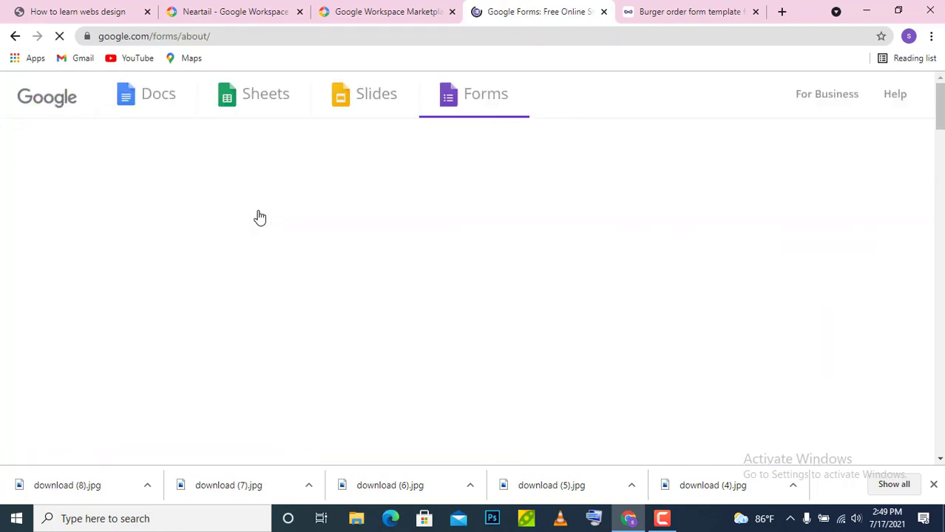
pyautogui.click(311, 445)
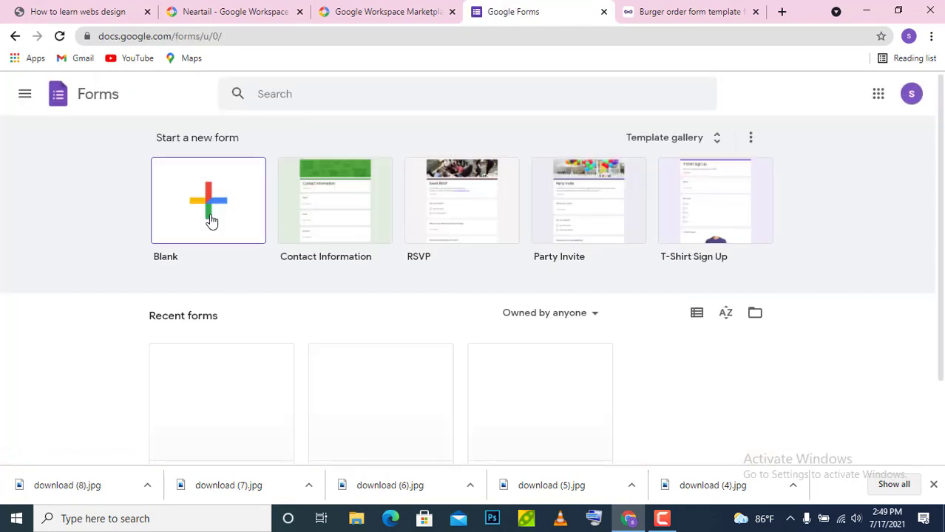
# - Open the 30 Days Restaurant form from the recent forms list
pyautogui.scroll(-1, 939, 219)
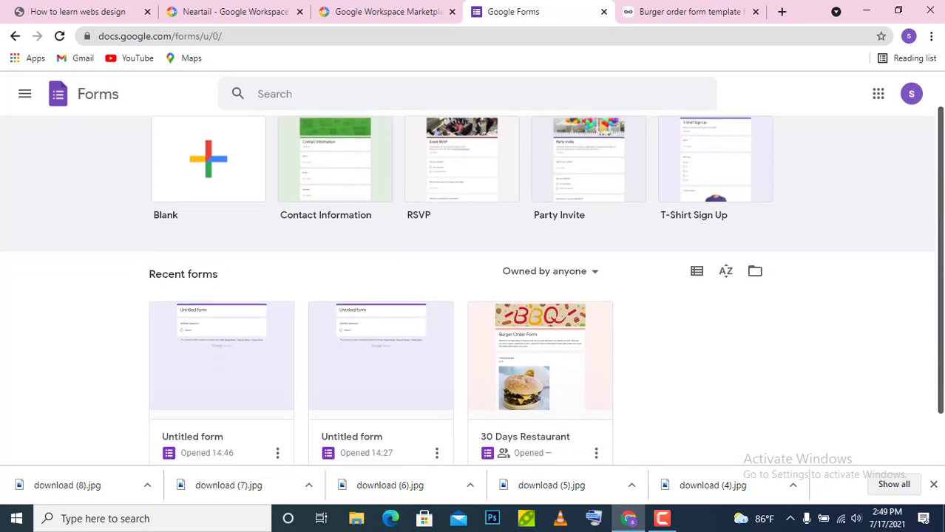
pyautogui.scroll(-1, 939, 220)
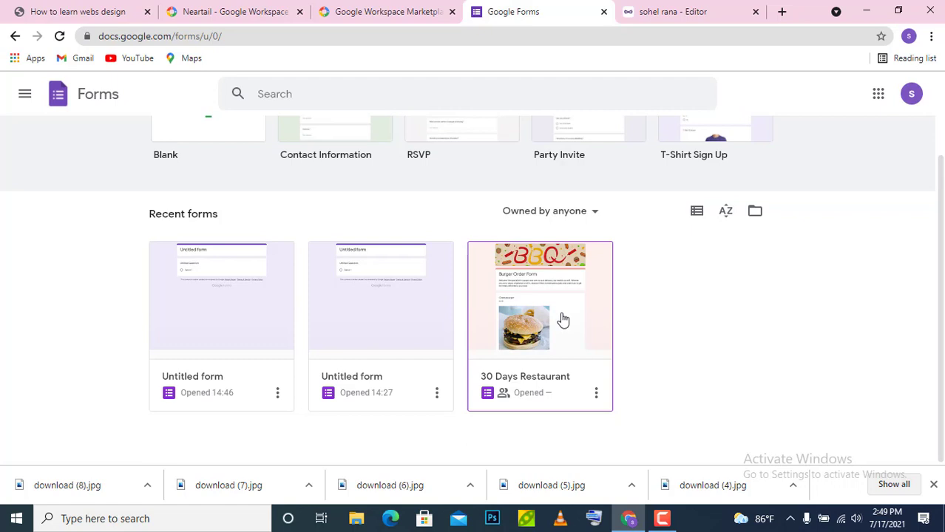
pyautogui.click(562, 317)
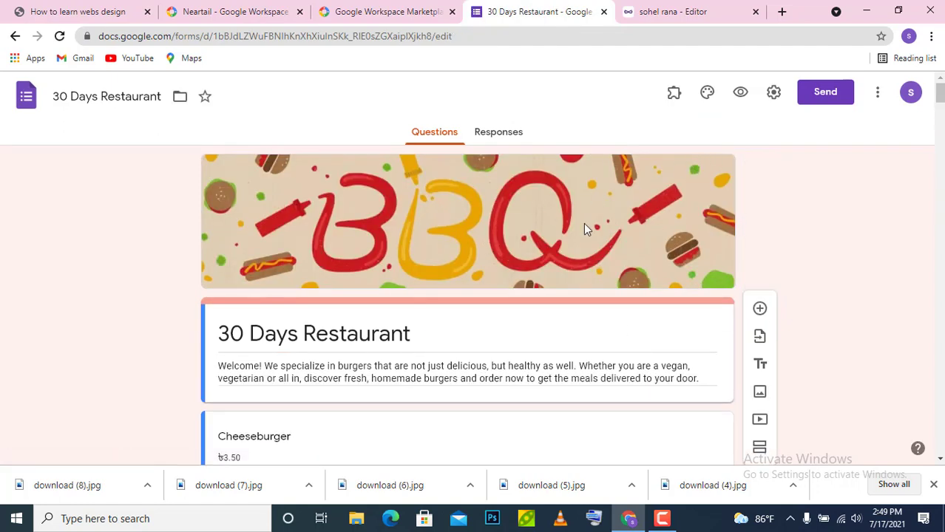
# - Swap the header for the Food and dining photo of drinks on a table
pyautogui.click(708, 95)
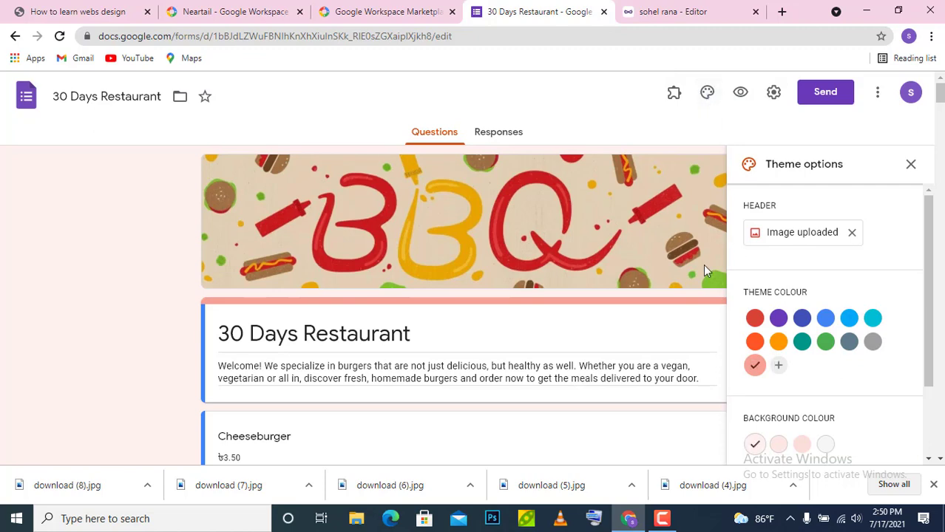
pyautogui.click(803, 236)
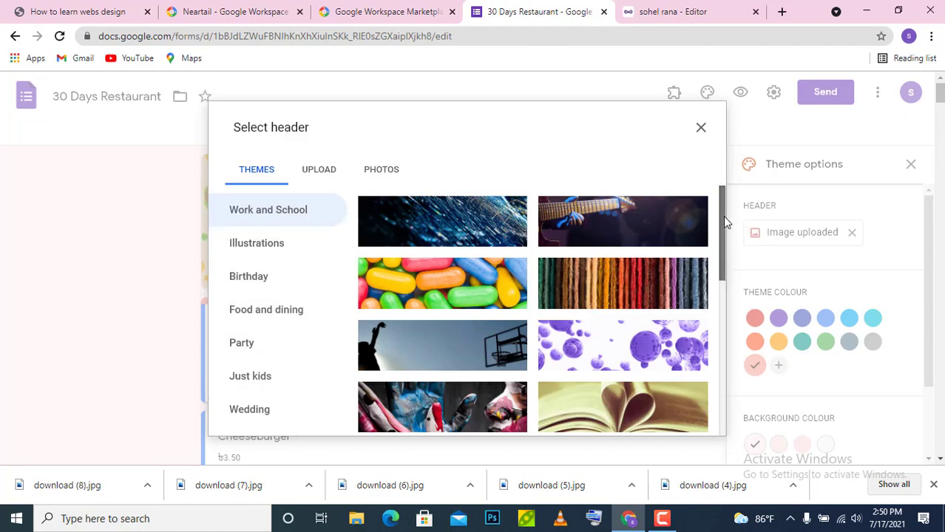
pyautogui.scroll(-1, 723, 216)
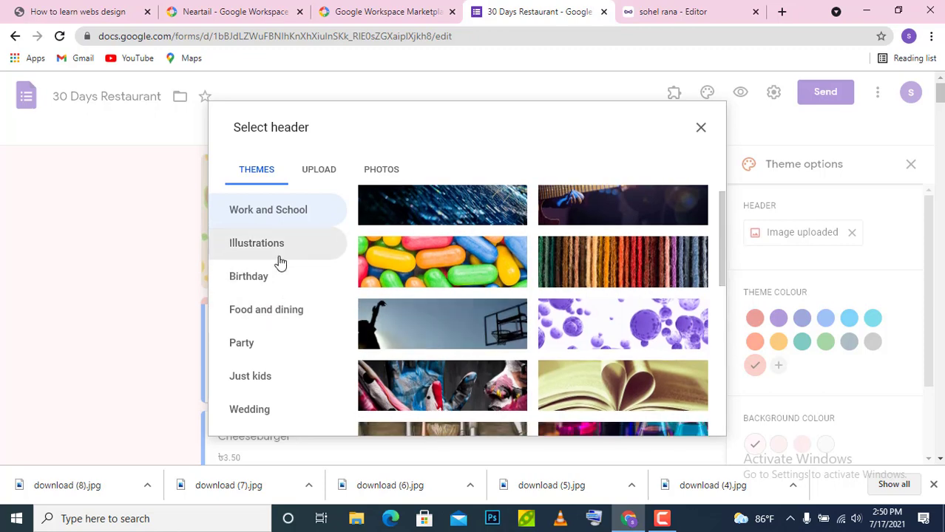
pyautogui.click(291, 311)
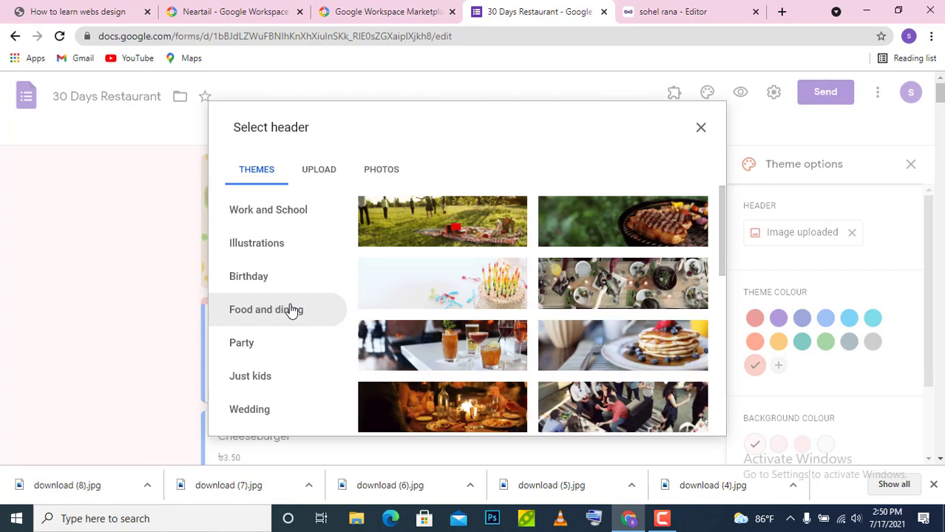
pyautogui.click(436, 342)
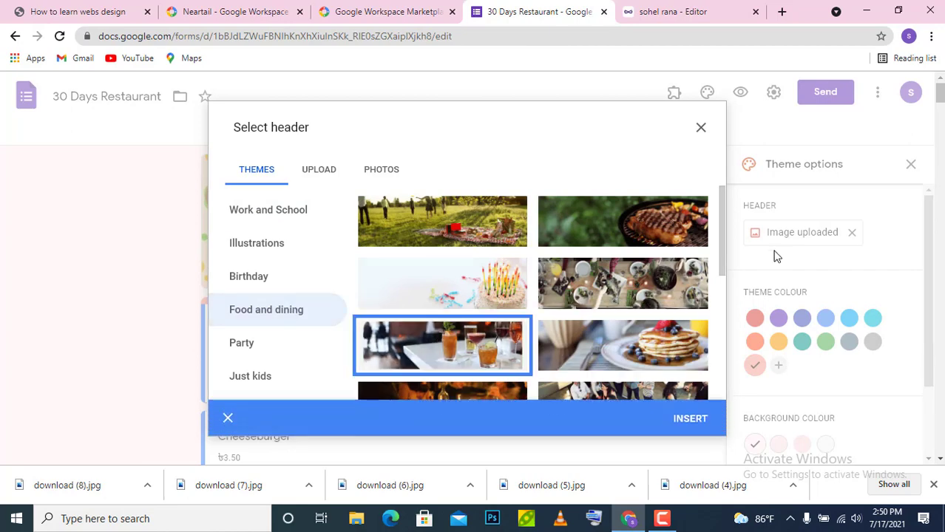
pyautogui.click(698, 420)
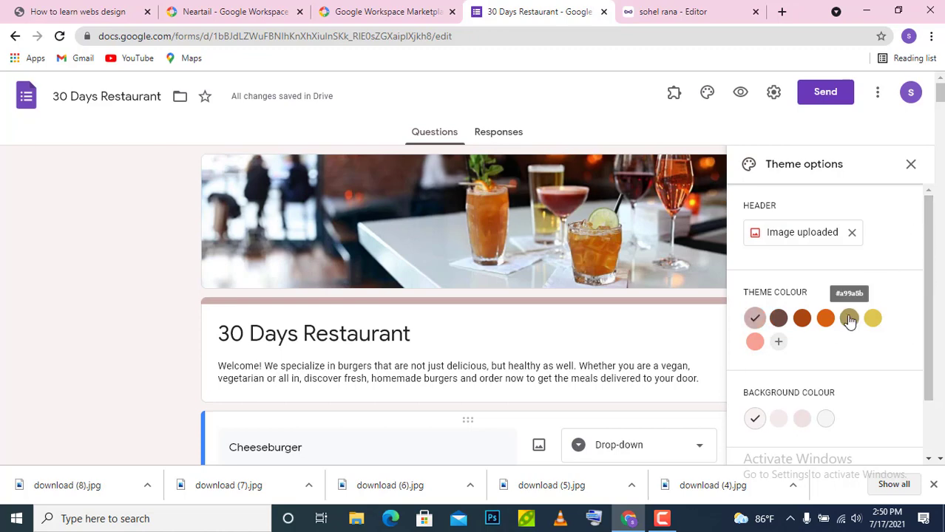
pyautogui.click(909, 165)
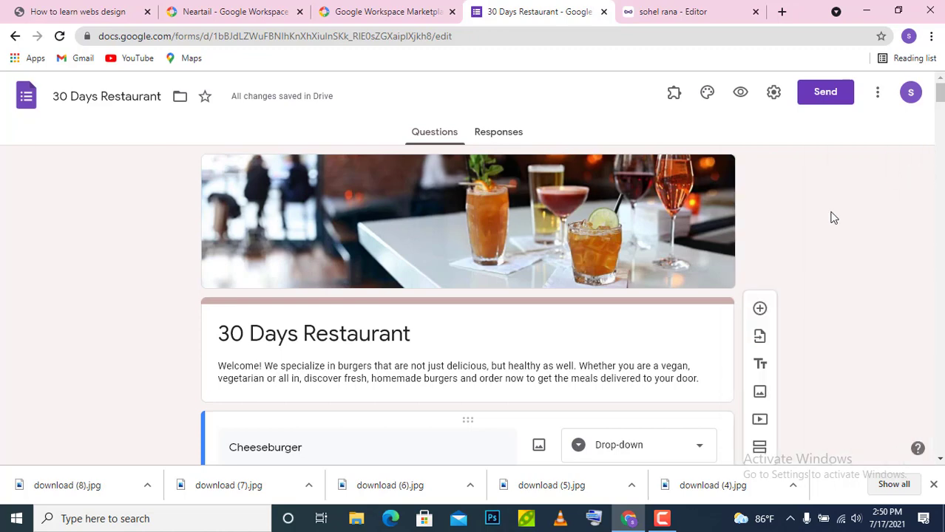
# - Change the Cheeseburger question's price to 200
pyautogui.tripleClick(397, 376)
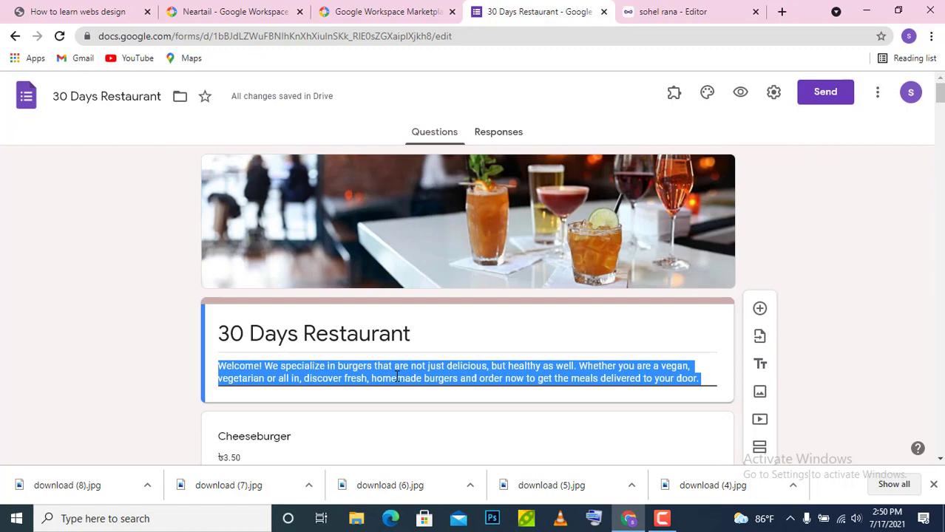
pyautogui.click(881, 278)
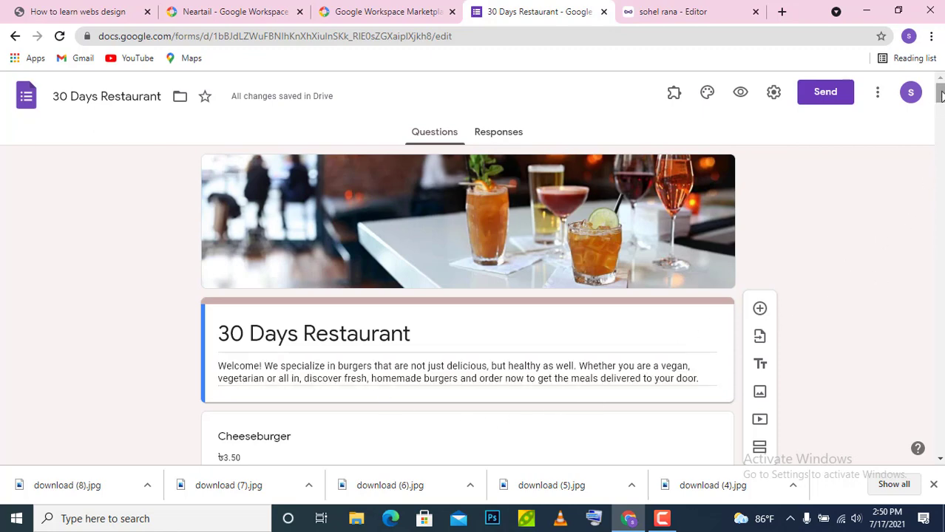
pyautogui.moveTo(941, 94); pyautogui.dragTo(941, 109)
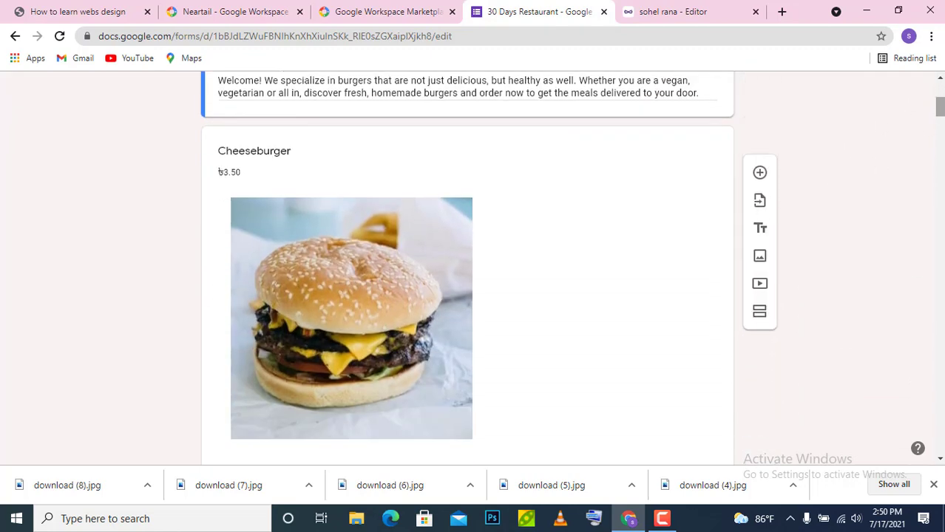
pyautogui.click(323, 323)
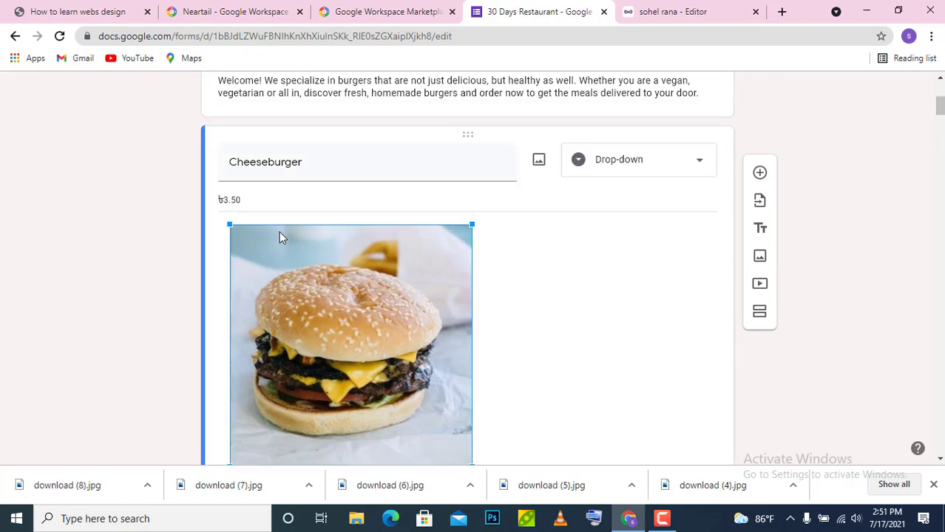
pyautogui.tripleClick(246, 202)
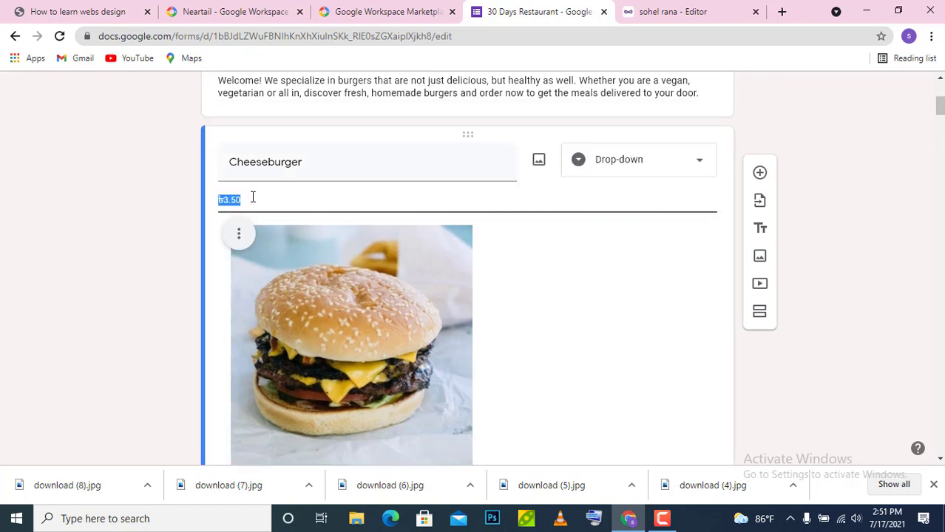
pyautogui.click(252, 196)
pyautogui.press('BackSpace')
pyautogui.press('BackSpace')
pyautogui.press('BackSpace')
pyautogui.write('200')
# - Add a sixth drop-down choice reading 6.6 to the Cheeseburger question
pyautogui.scroll(-3, 939, 117)
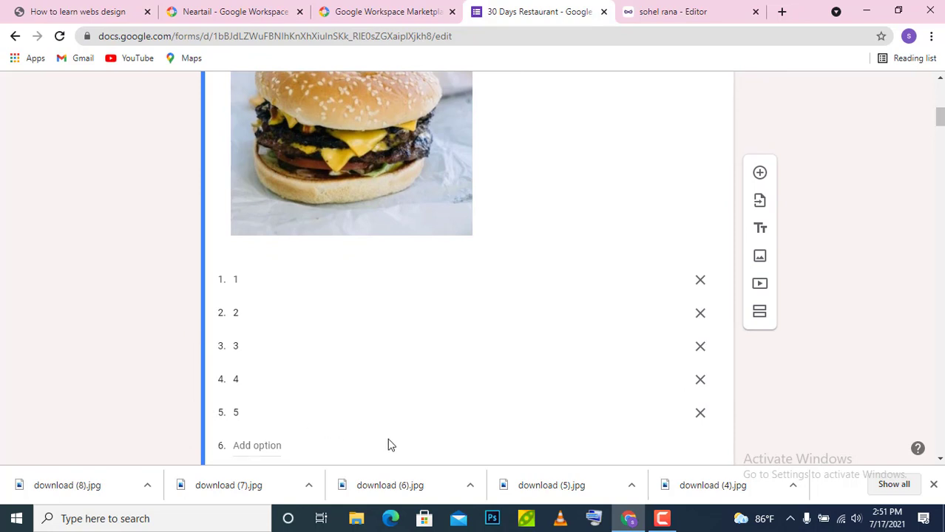
pyautogui.click(270, 451)
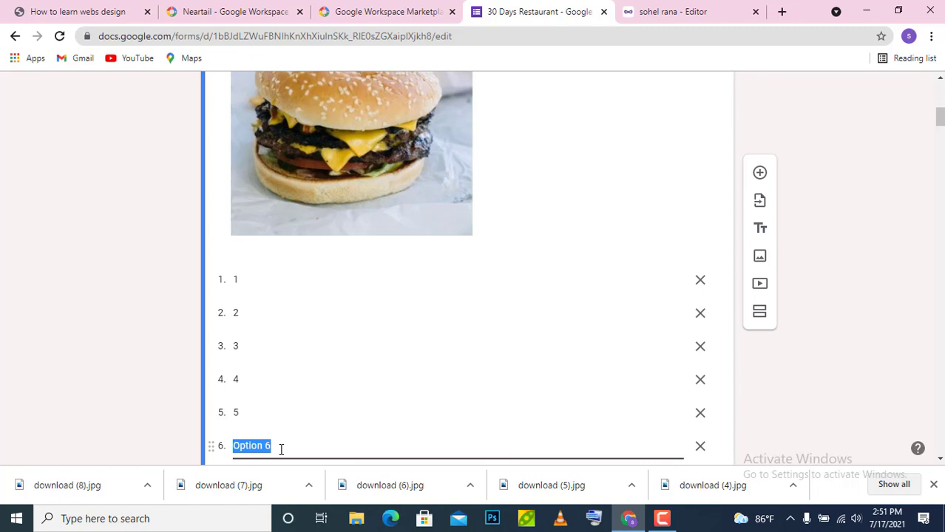
pyautogui.write('6')
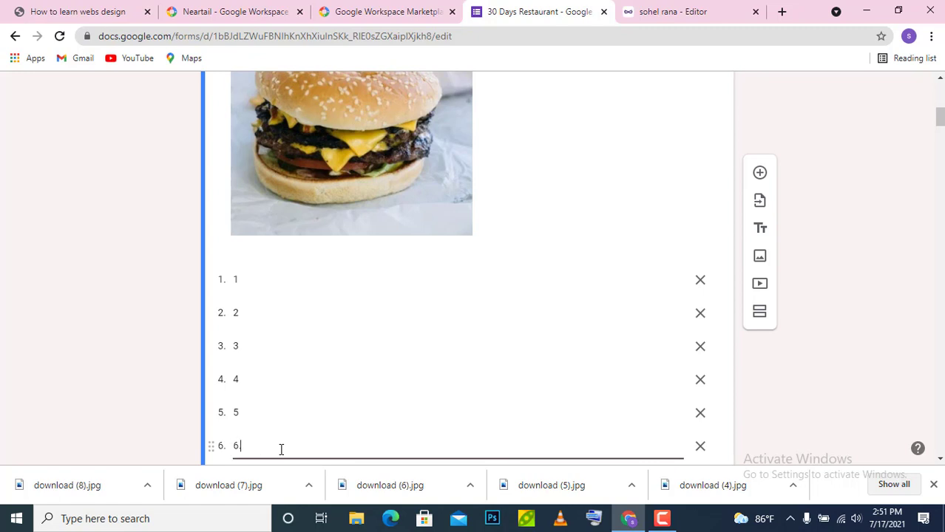
pyautogui.write('.6')
pyautogui.scroll(-2, 915, 142)
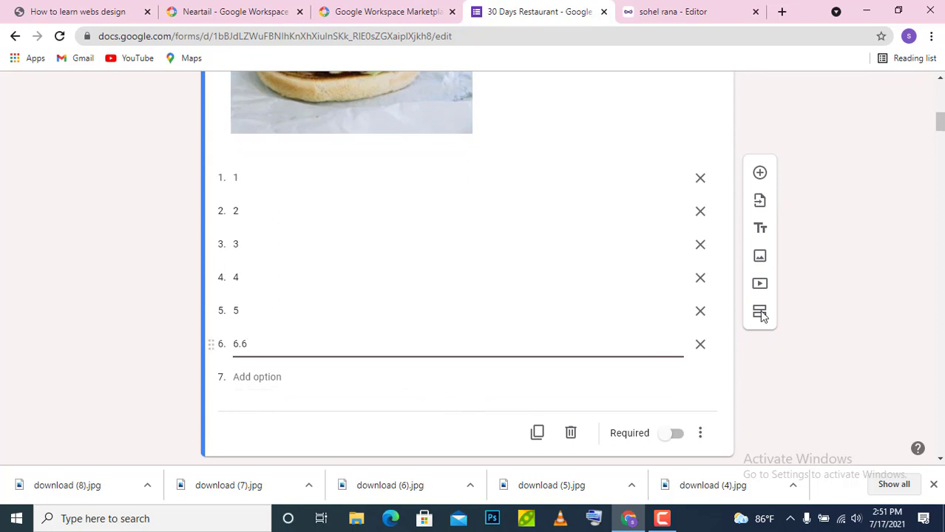
pyautogui.moveTo(938, 121); pyautogui.dragTo(937, 146)
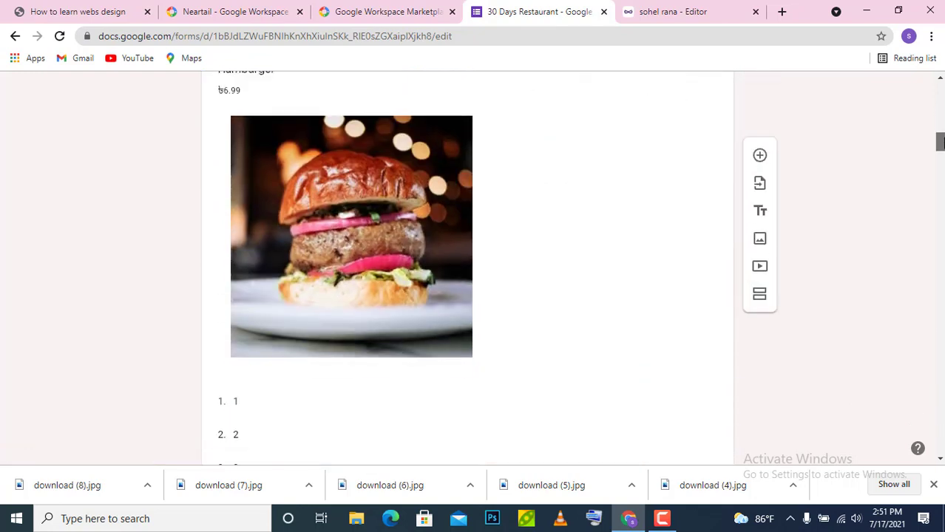
# - Change the Hamburger item's price in its description from ৳6.99 to ৳200
pyautogui.click(238, 90)
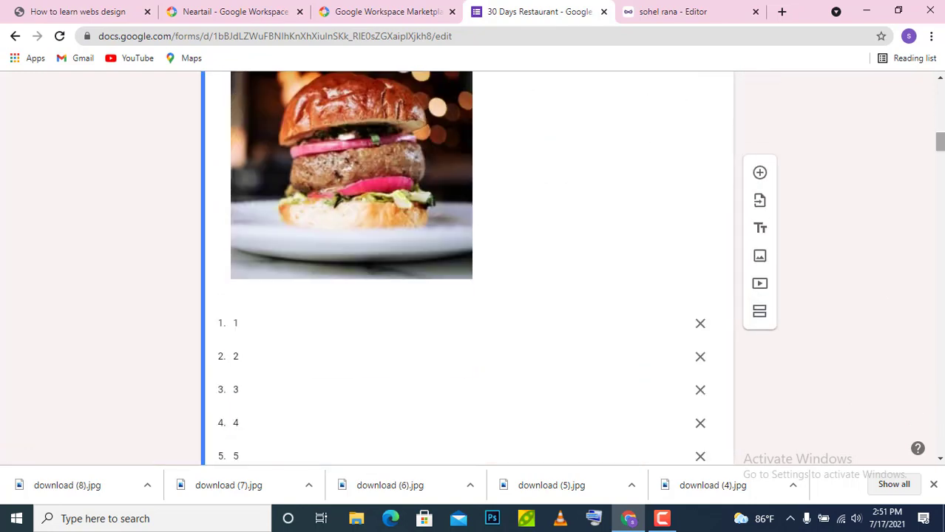
pyautogui.scroll(5, 415, 255)
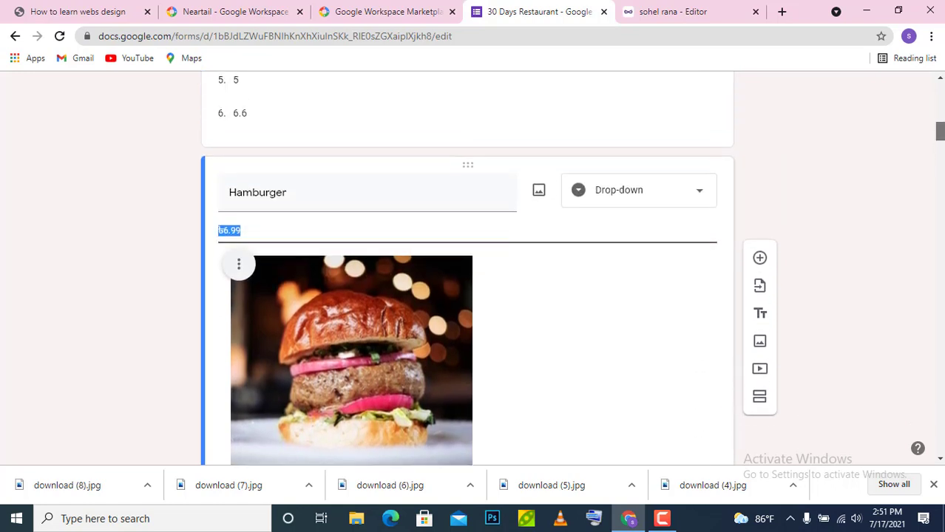
pyautogui.click(335, 232)
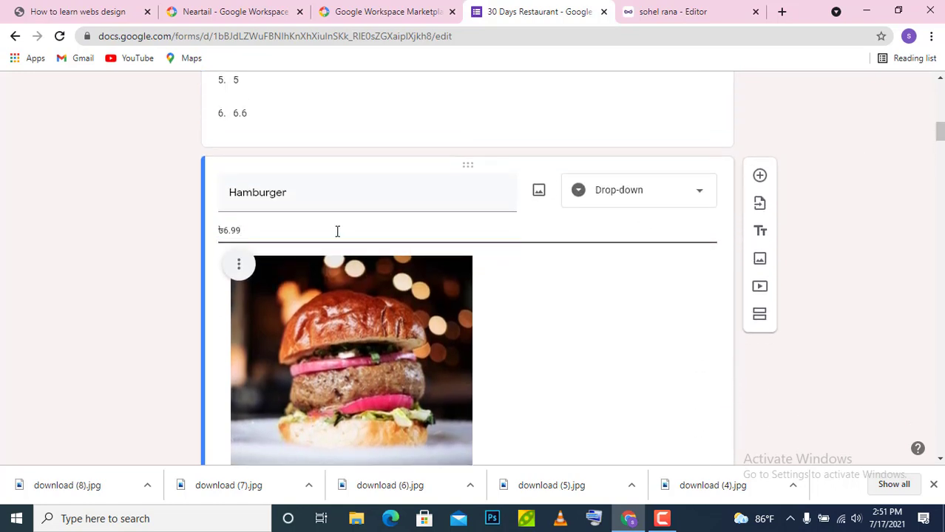
pyautogui.press('BackSpace')
pyautogui.press('BackSpace')
pyautogui.press('BackSpace')
pyautogui.write('200')
pyautogui.scroll(-1, 903, 151)
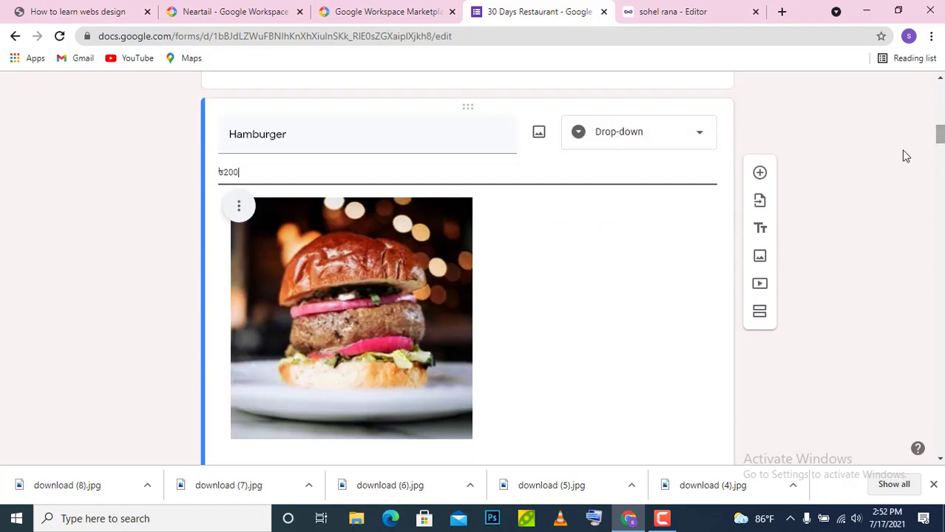
pyautogui.scroll(-9, 476, 238)
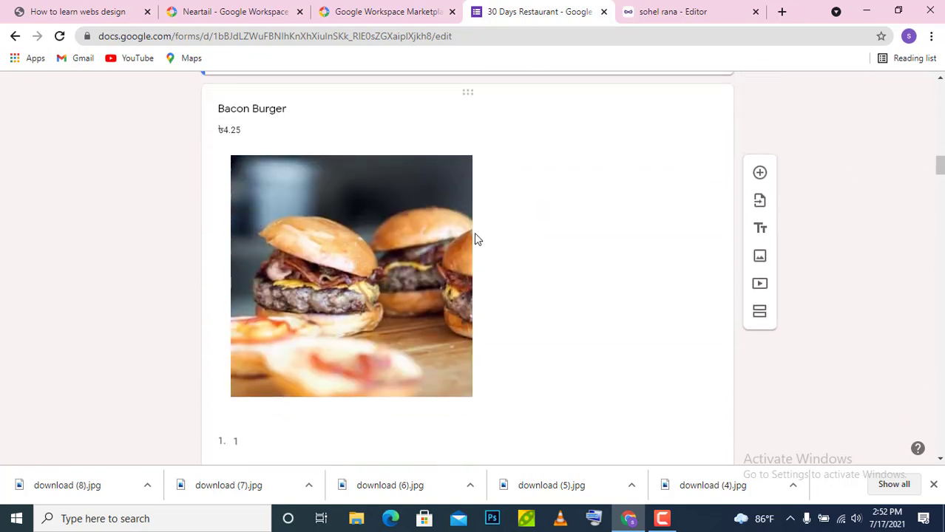
# - Remove the existing burger photo from the Bacon Burger question
pyautogui.click(317, 249)
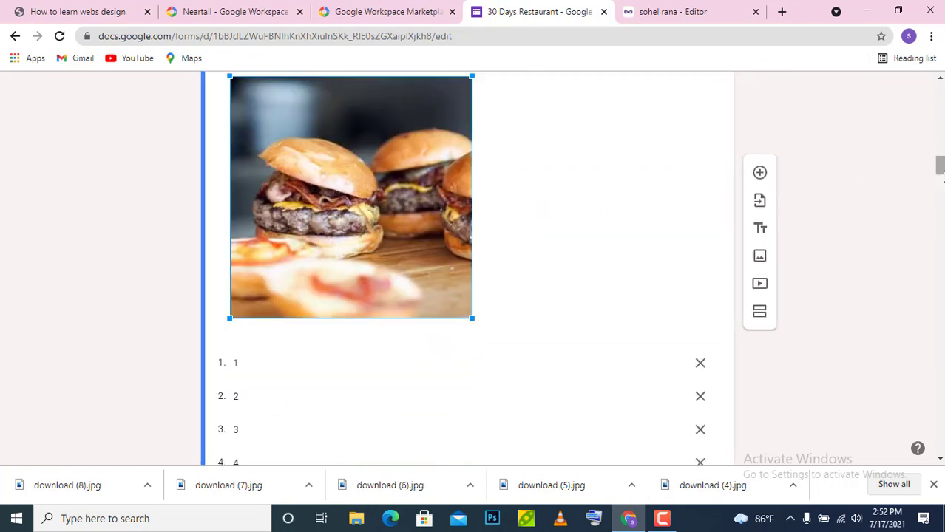
pyautogui.moveTo(939, 167); pyautogui.dragTo(940, 165)
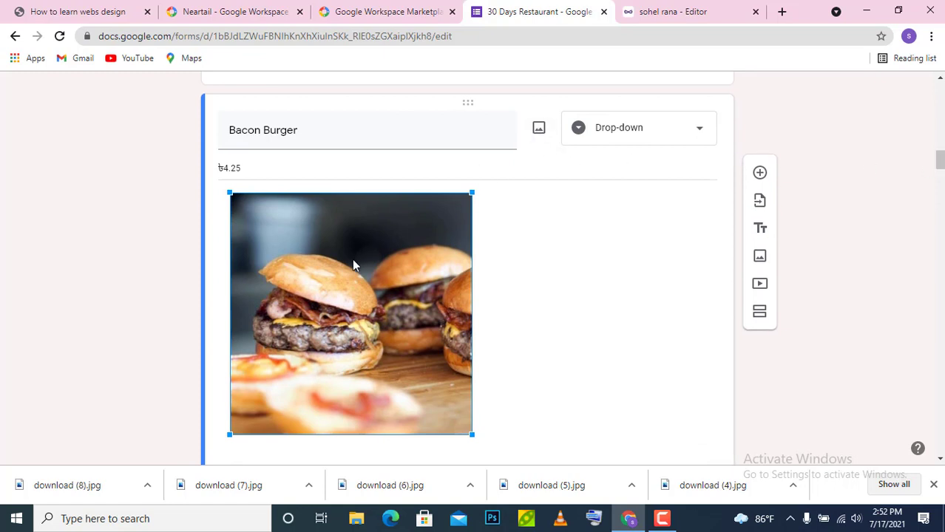
pyautogui.click(539, 127)
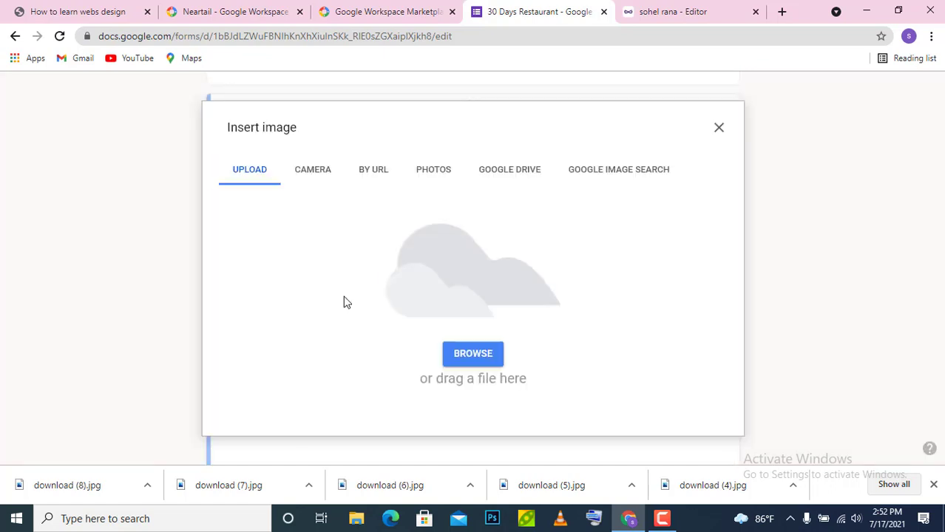
pyautogui.click(720, 128)
pyautogui.click(415, 319)
pyautogui.click(648, 210)
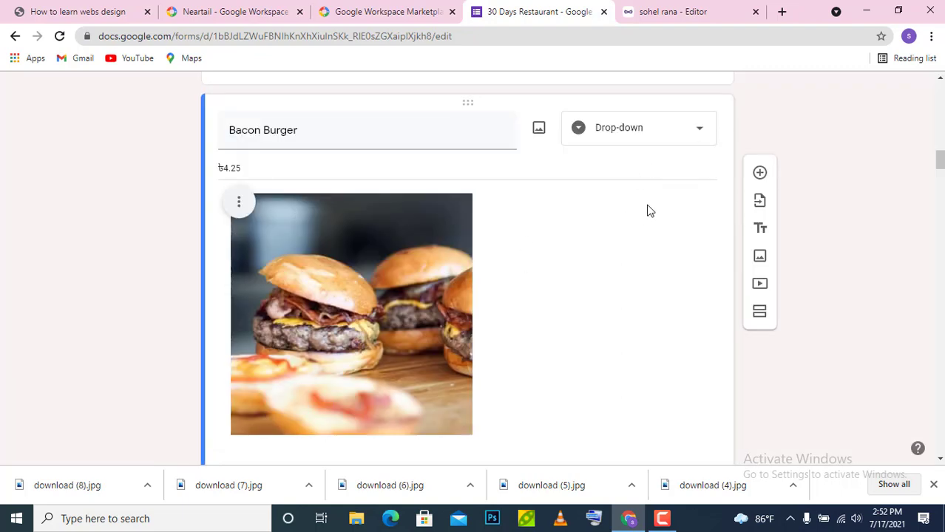
pyautogui.click(239, 210)
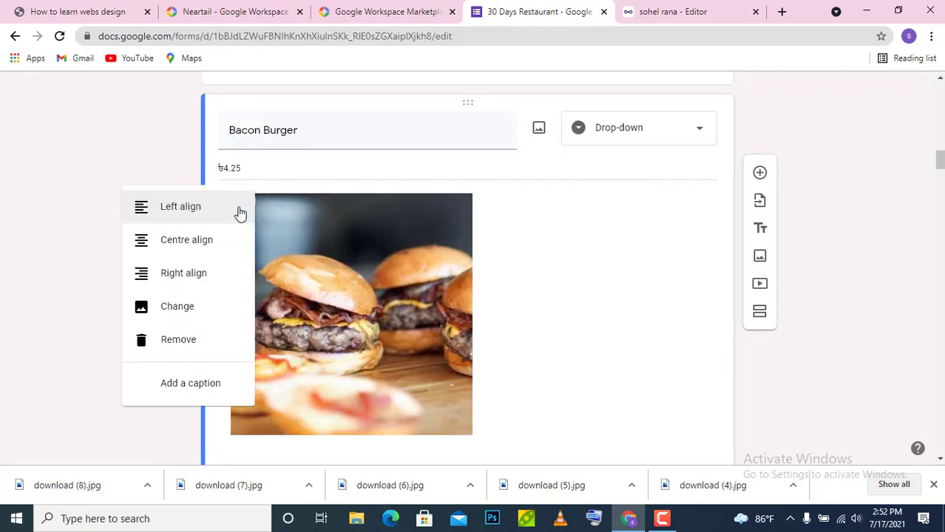
pyautogui.click(194, 347)
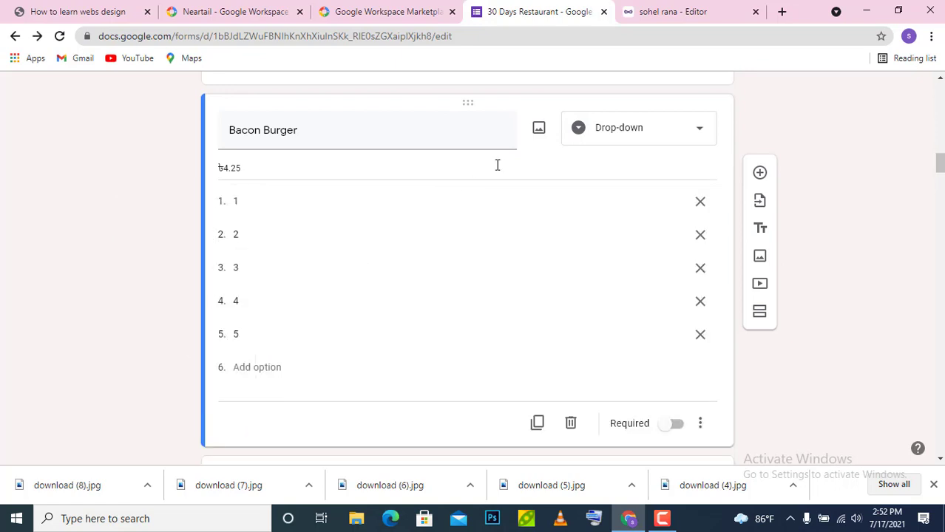
# - Upload download (4).jpg from Downloads as the Bacon Burger question's image
pyautogui.click(540, 131)
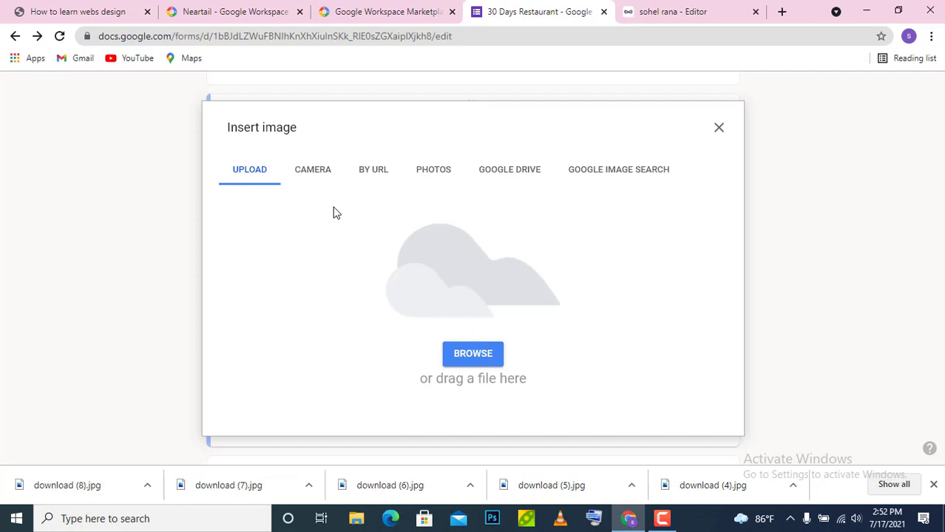
pyautogui.click(470, 355)
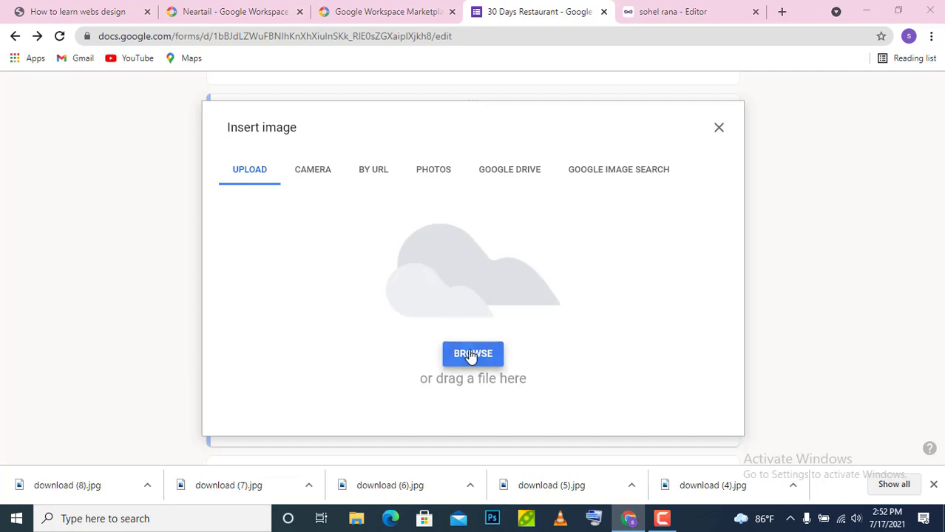
pyautogui.click(82, 127)
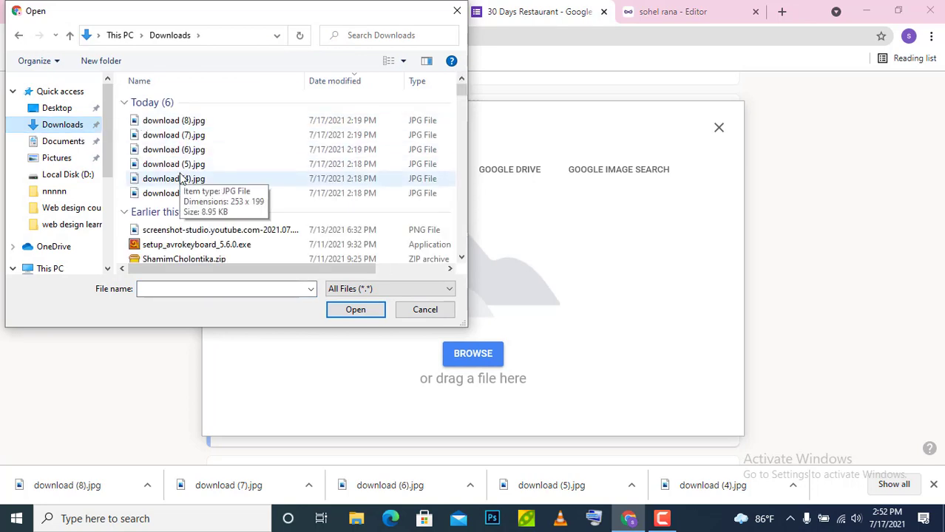
pyautogui.doubleClick(178, 179)
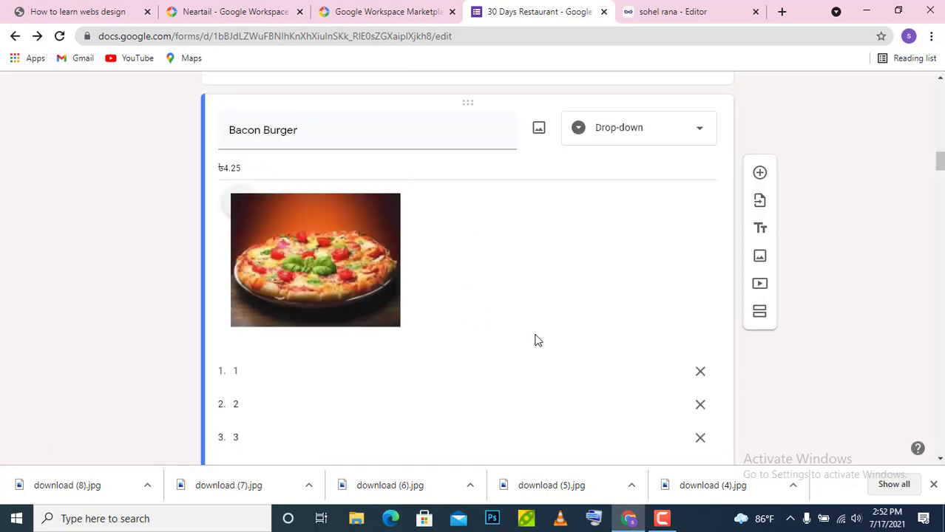
# - Enlarge the new pizza image by dragging its corner handle outward twice
pyautogui.click(327, 272)
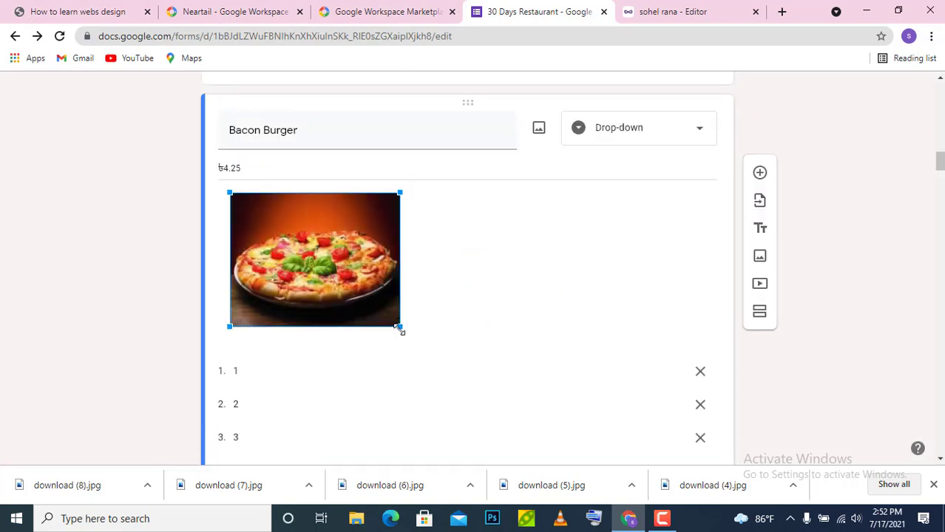
pyautogui.moveTo(400, 328); pyautogui.dragTo(434, 351)
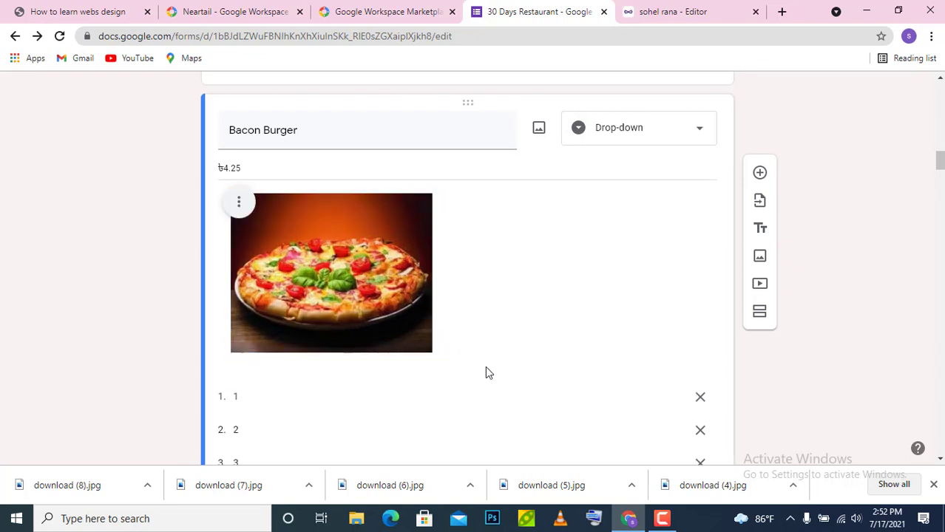
pyautogui.click(355, 276)
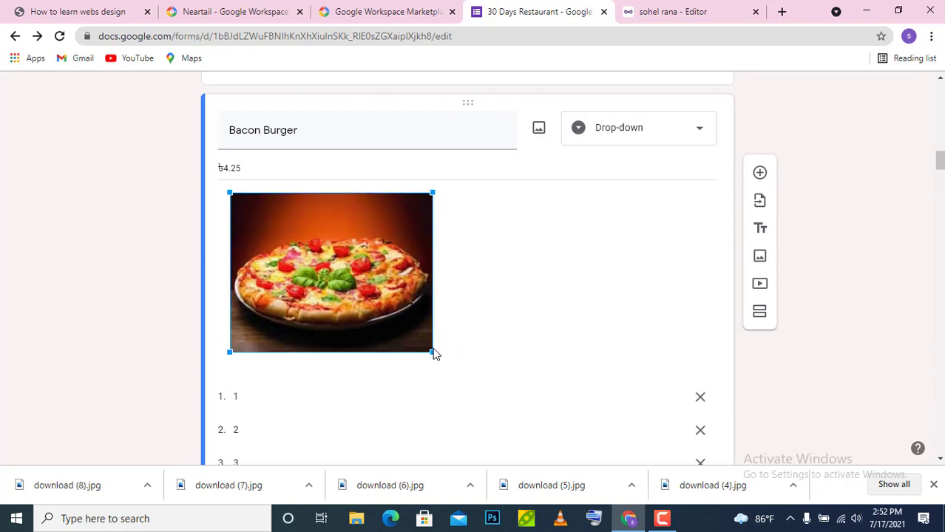
pyautogui.moveTo(434, 354); pyautogui.dragTo(525, 418)
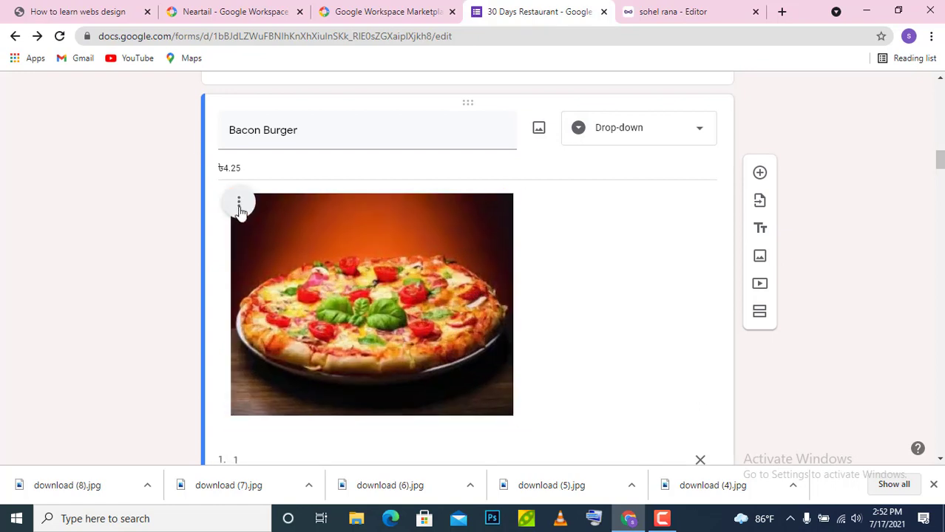
pyautogui.click(239, 205)
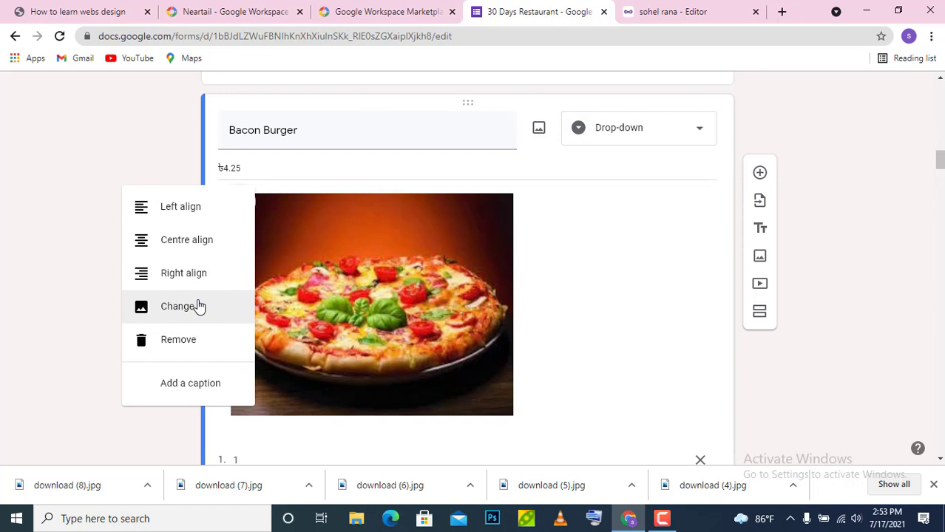
pyautogui.click(526, 245)
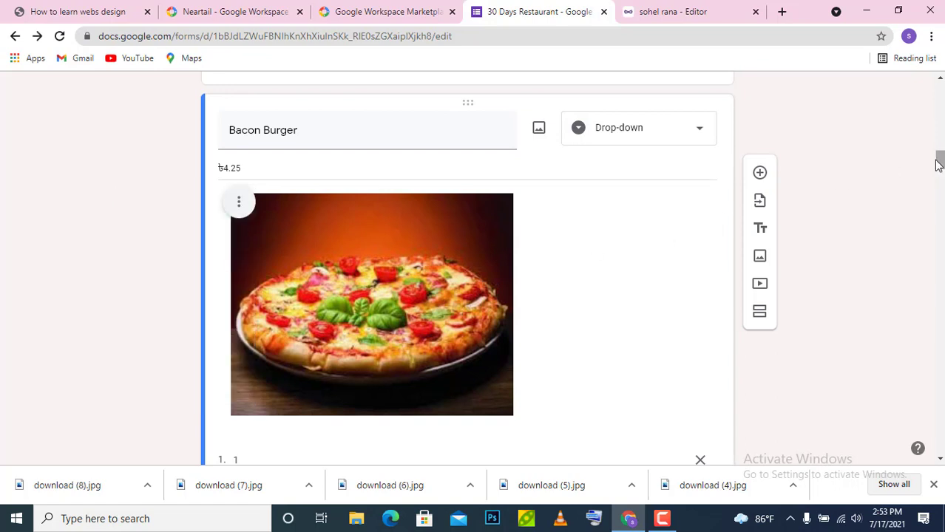
# - Delete the 4.25 amount from the Bacon Burger description, keeping the taka sign
pyautogui.doubleClick(261, 173)
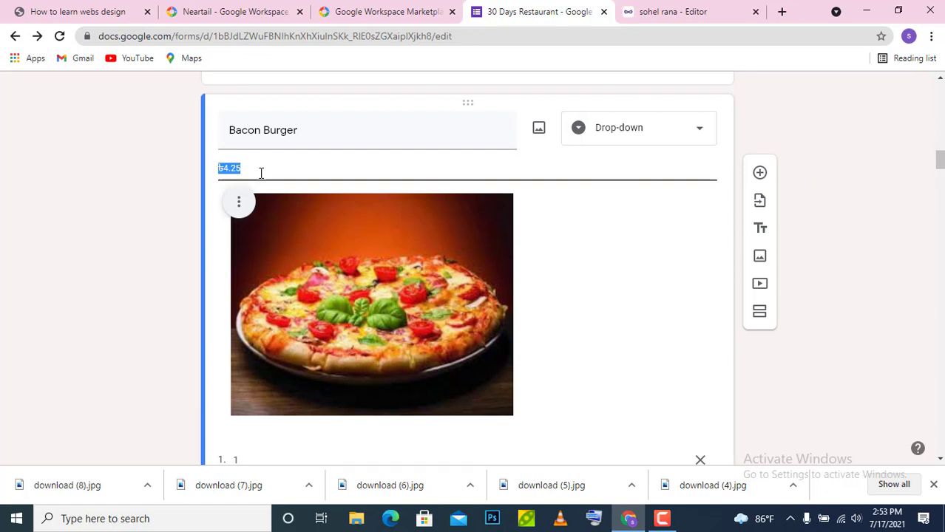
pyautogui.doubleClick(263, 173)
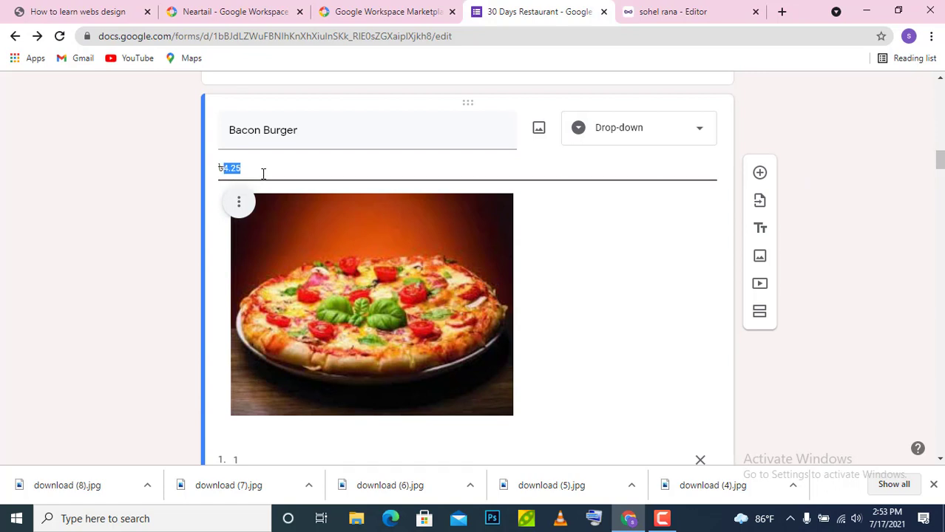
pyautogui.press('BackSpace')
# - Duplicate the ৳6.50 Eggs Benedict Burger question directly below the original
pyautogui.scroll(-20, 467, 266)
pyautogui.scroll(-20, 467, 266)
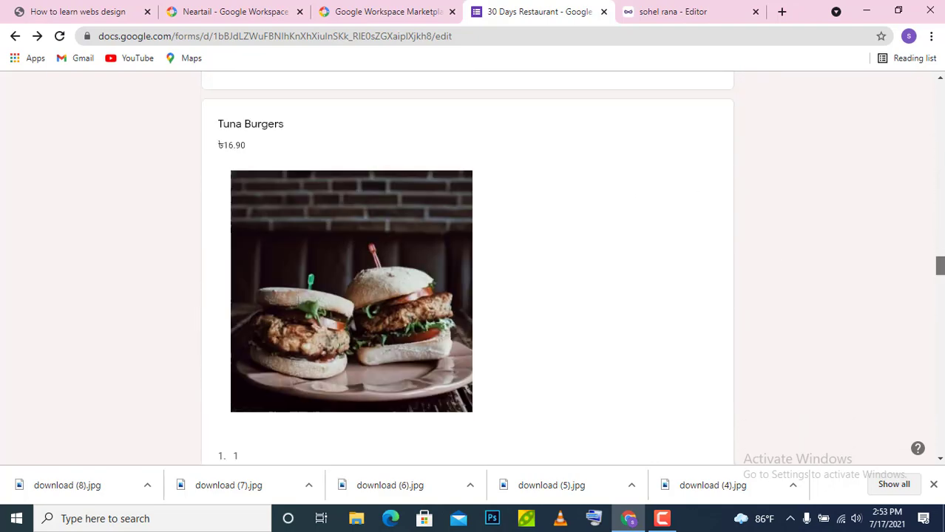
pyautogui.moveTo(939, 347); pyautogui.dragTo(941, 386)
pyautogui.click(515, 386)
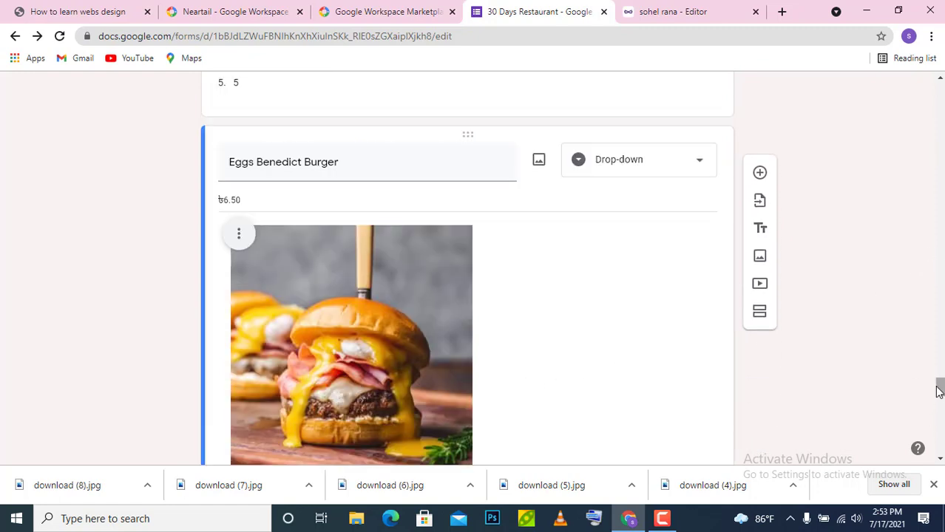
pyautogui.moveTo(939, 387); pyautogui.dragTo(939, 407)
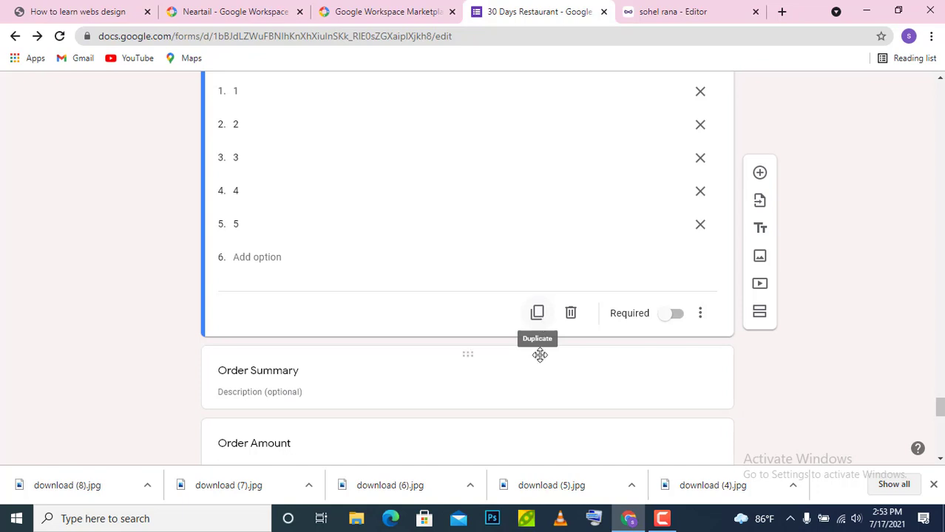
pyautogui.click(934, 486)
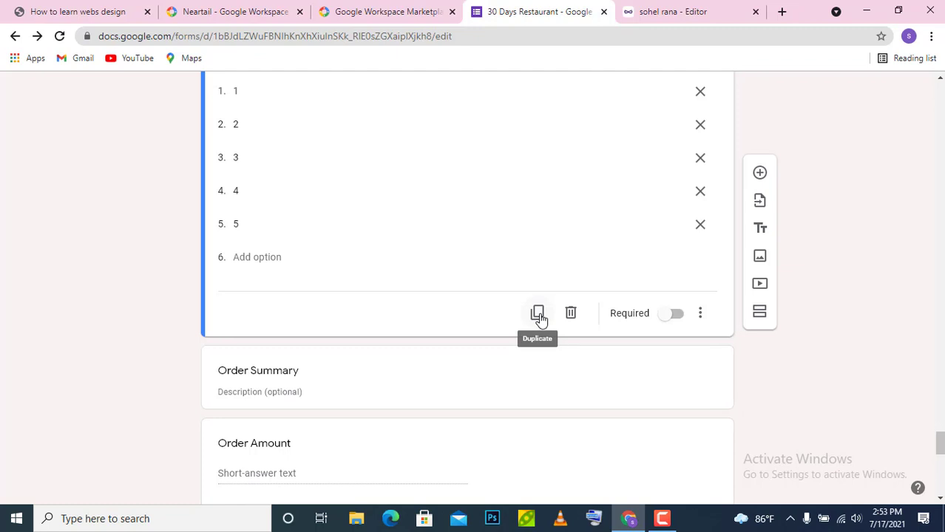
pyautogui.click(539, 315)
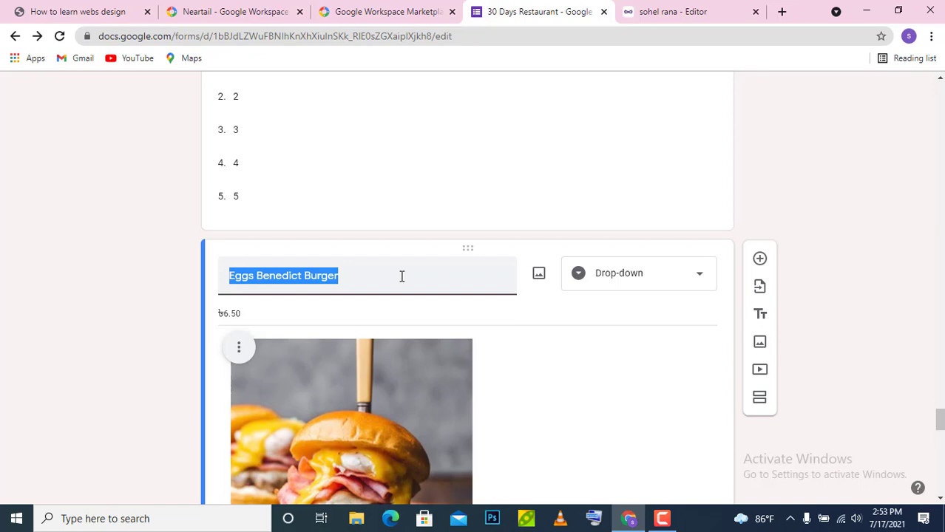
# - Retitle the copied item 'Burger' and replace its photo with download (3).jpg
pyautogui.click(305, 275)
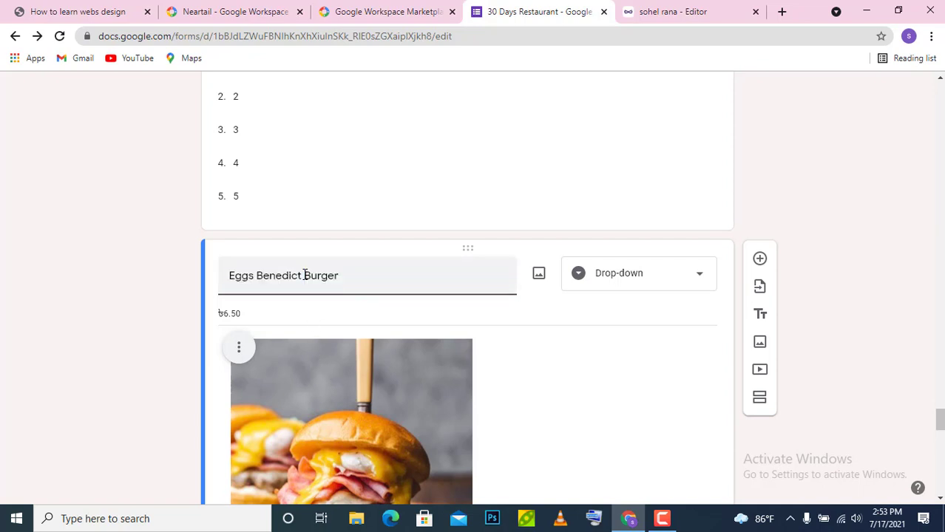
pyautogui.press('BackSpace')
pyautogui.press('BackSpace')
pyautogui.press('BackSpace')
pyautogui.press('BackSpace')
pyautogui.press('BackSpace')
pyautogui.press('BackSpace')
pyautogui.press('BackSpace')
pyautogui.press('BackSpace')
pyautogui.press('BackSpace')
pyautogui.press('BackSpace')
pyautogui.press('BackSpace')
pyautogui.press('BackSpace')
pyautogui.press('BackSpace')
pyautogui.press('BackSpace')
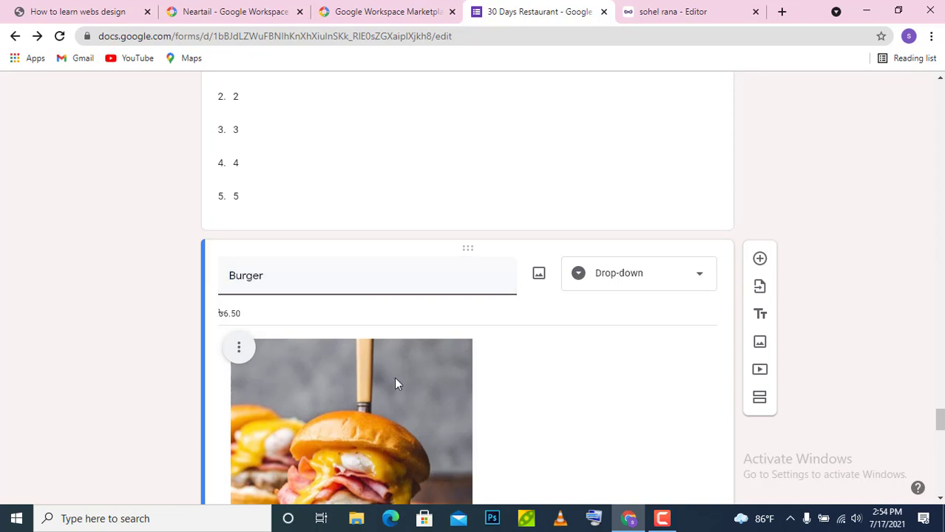
pyautogui.click(238, 346)
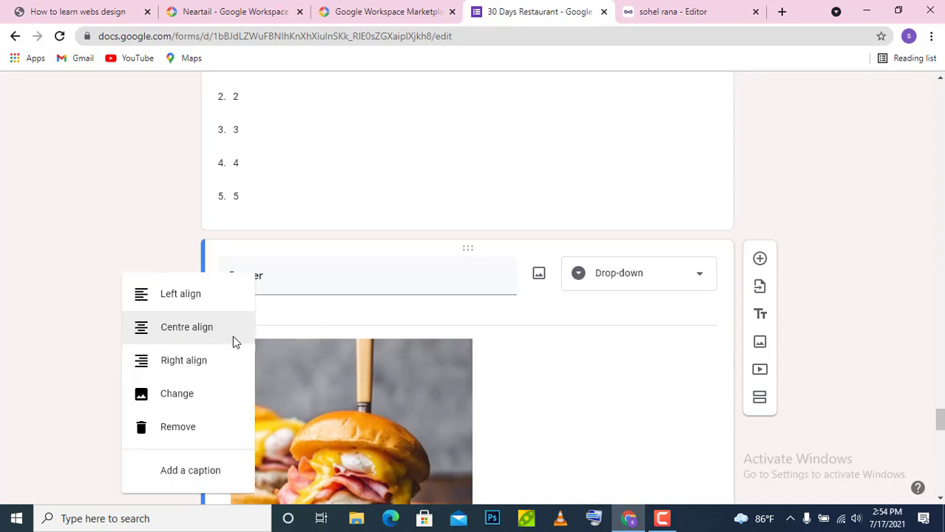
pyautogui.click(185, 401)
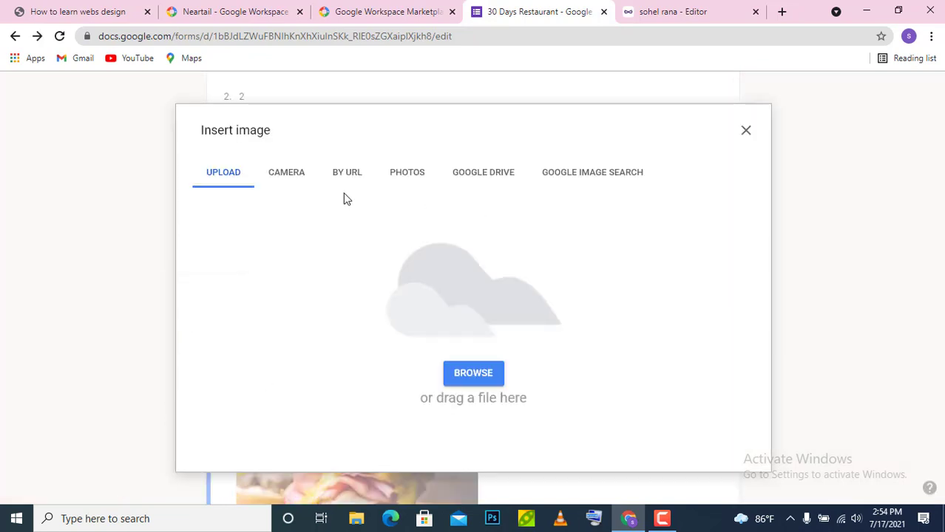
pyautogui.click(475, 374)
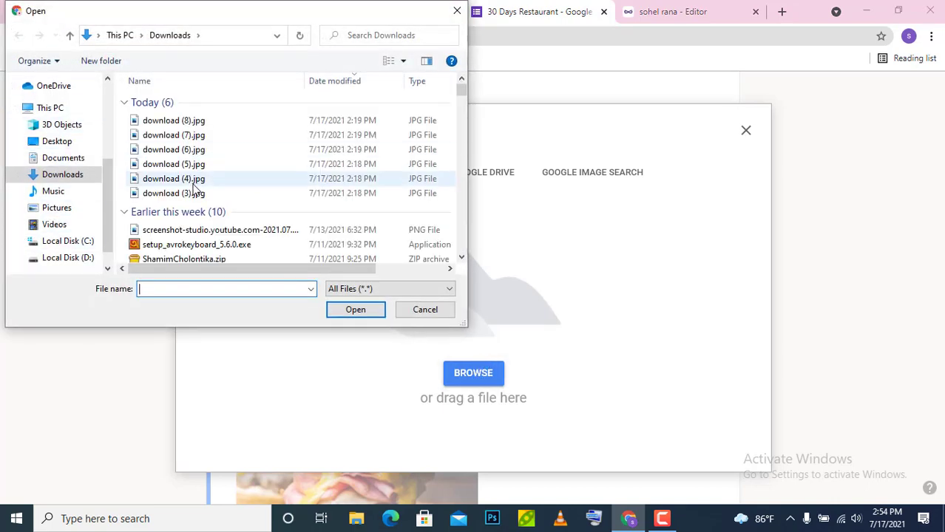
pyautogui.doubleClick(197, 194)
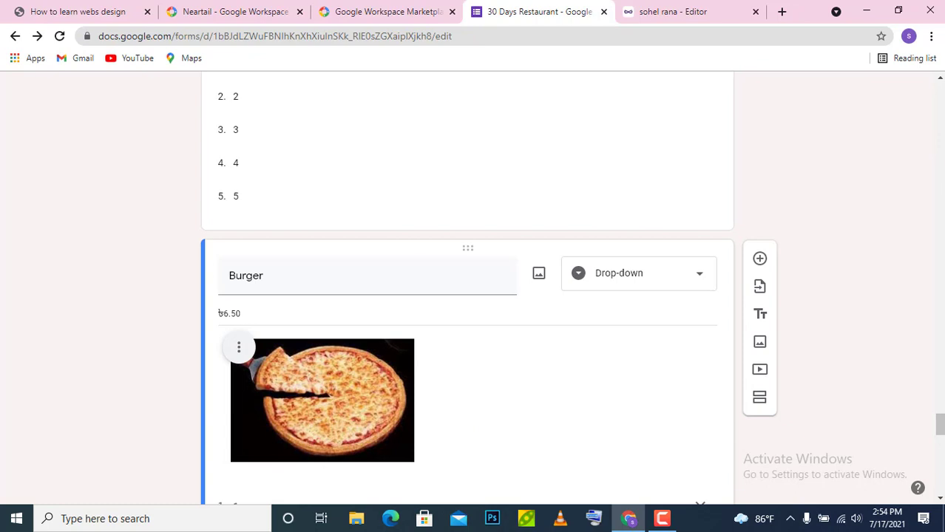
# - Enlarge the Burger item's pizza picture with two outward corner drags
pyautogui.click(941, 408)
pyautogui.click(941, 425)
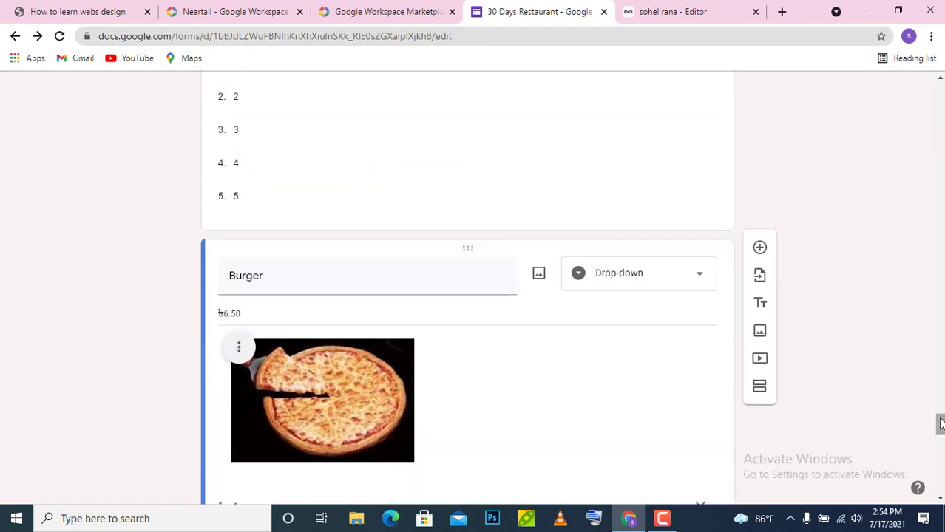
pyautogui.moveTo(941, 425)
pyautogui.mouseDown()
pyautogui.moveTo(941, 455)
pyautogui.moveTo(940, 433)
pyautogui.mouseUp()
pyautogui.click(364, 286)
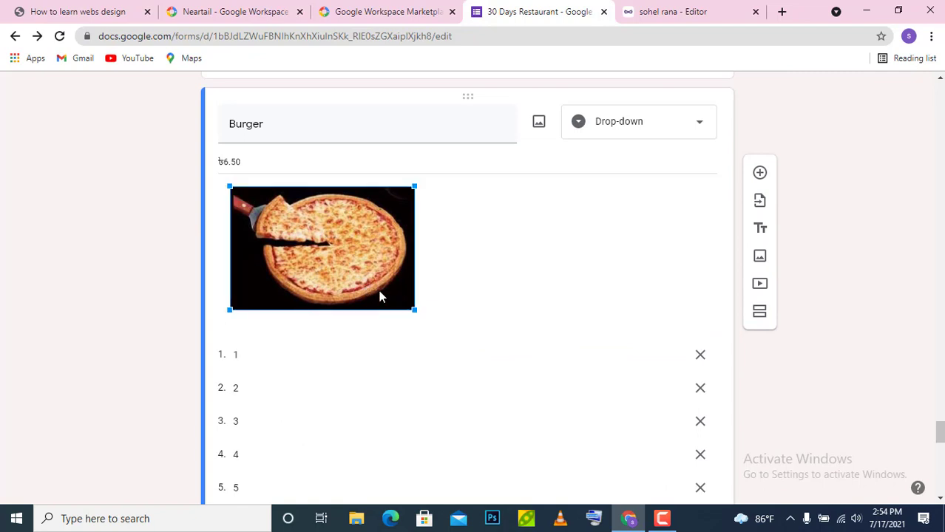
pyautogui.moveTo(416, 312); pyautogui.dragTo(518, 355)
pyautogui.click(426, 325)
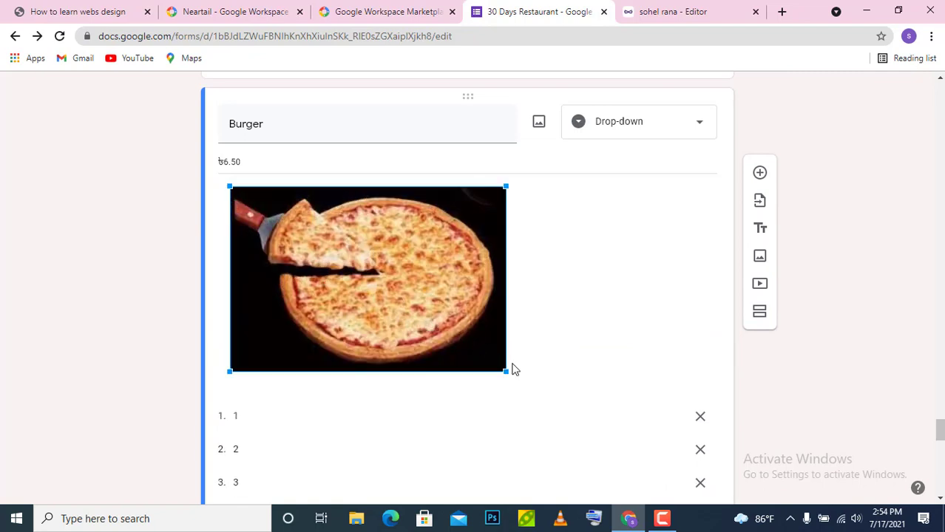
pyautogui.moveTo(515, 378); pyautogui.dragTo(554, 406)
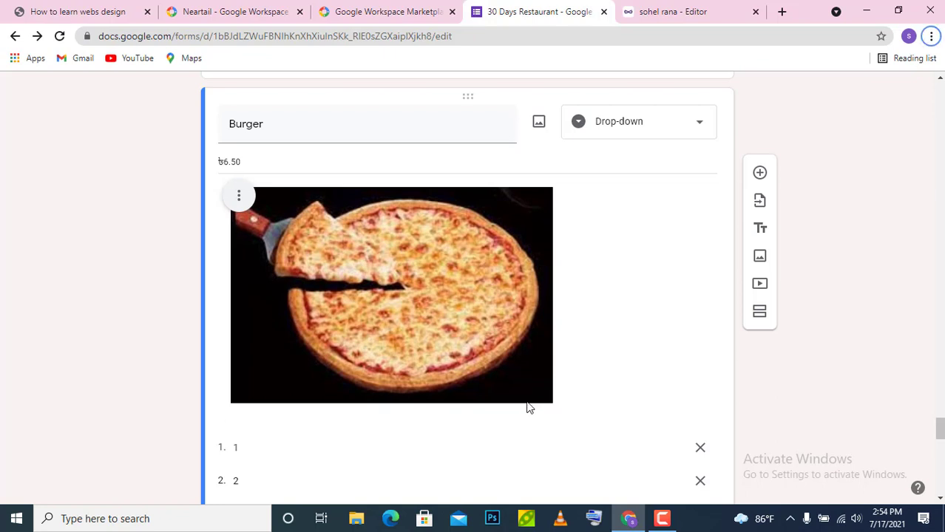
# - Delete 6.50 from the Burger price, leaving only the taka sign
pyautogui.tripleClick(258, 160)
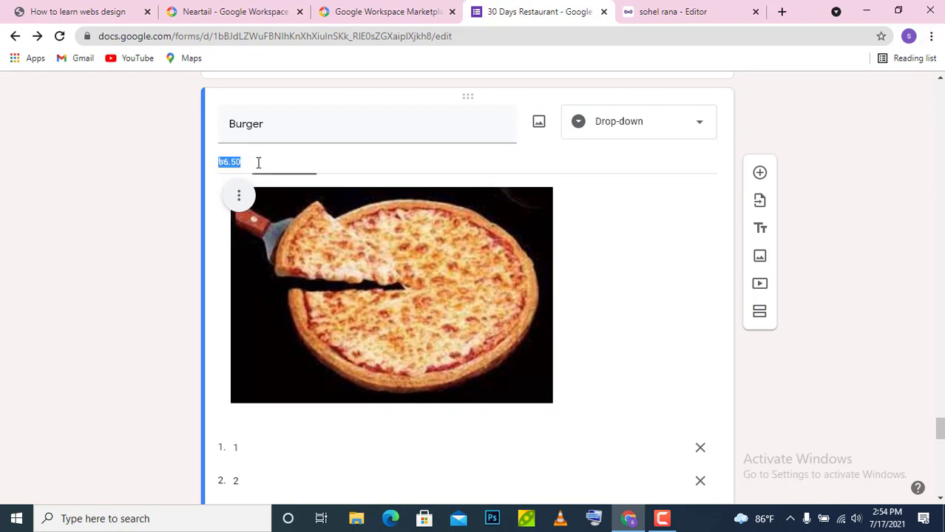
pyautogui.doubleClick(264, 162)
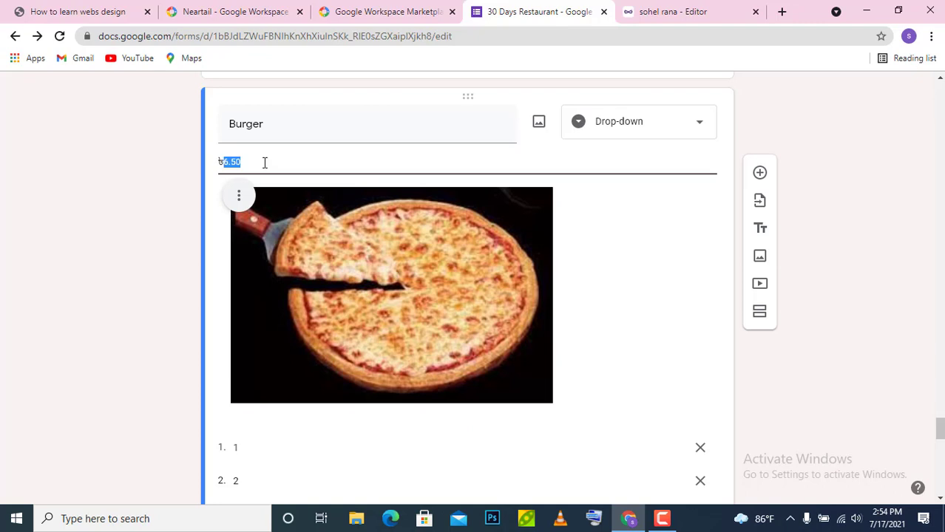
pyautogui.press('BackSpace')
pyautogui.moveTo(943, 428); pyautogui.dragTo(942, 450)
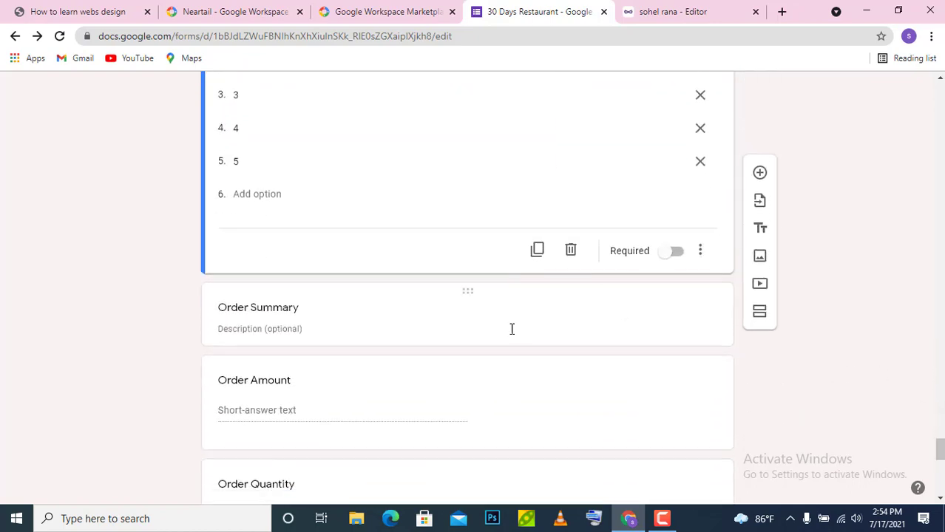
pyautogui.click(310, 331)
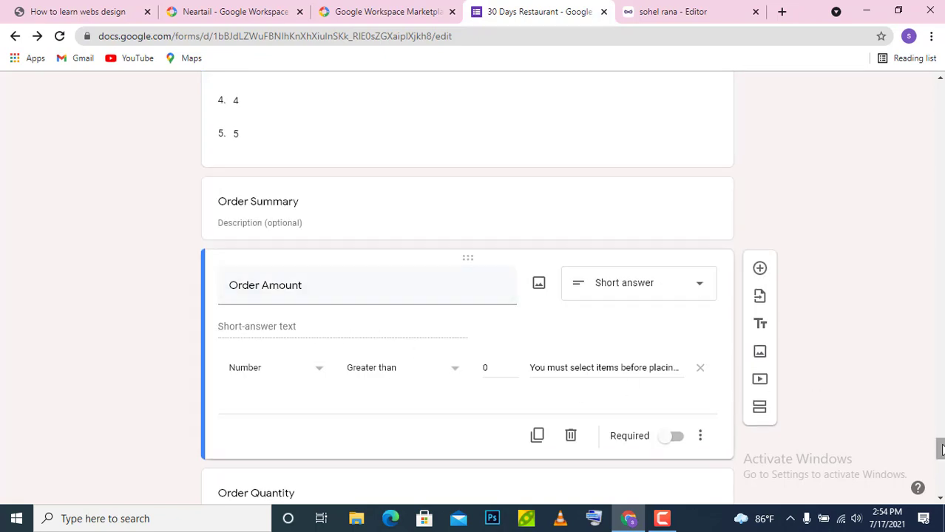
pyautogui.moveTo(941, 451); pyautogui.dragTo(941, 461)
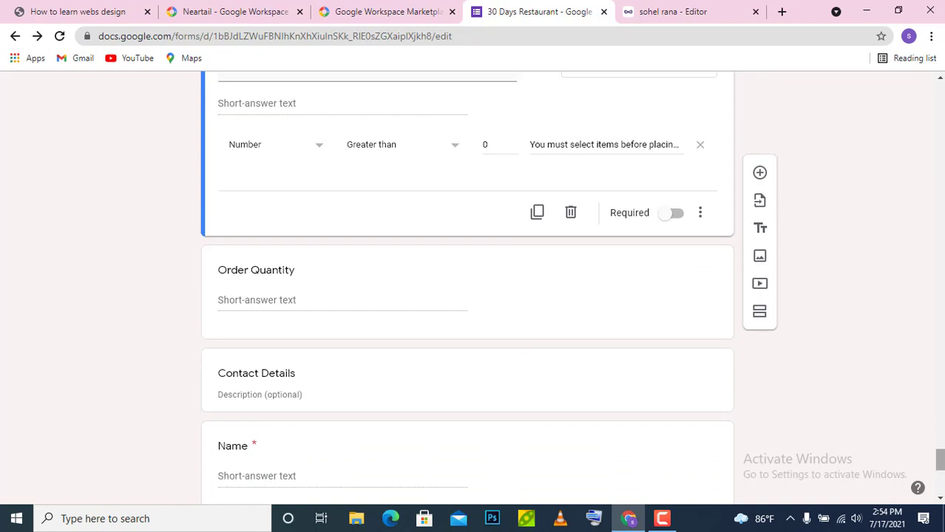
pyautogui.moveTo(940, 460)
pyautogui.mouseDown()
pyautogui.moveTo(940, 477)
pyautogui.moveTo(941, 450)
pyautogui.moveTo(940, 464)
pyautogui.mouseUp()
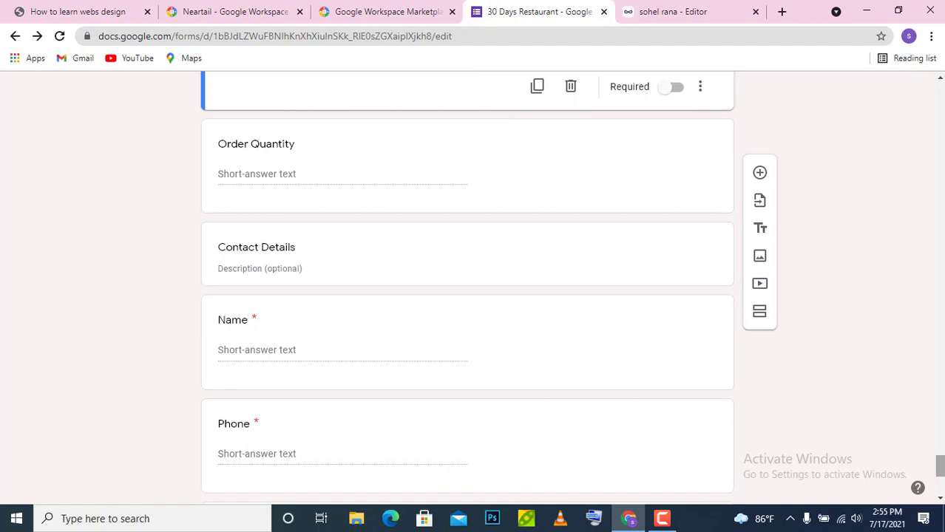
pyautogui.moveTo(940, 466); pyautogui.dragTo(938, 419)
pyautogui.moveTo(934, 327); pyautogui.dragTo(938, 296)
pyautogui.click(939, 330)
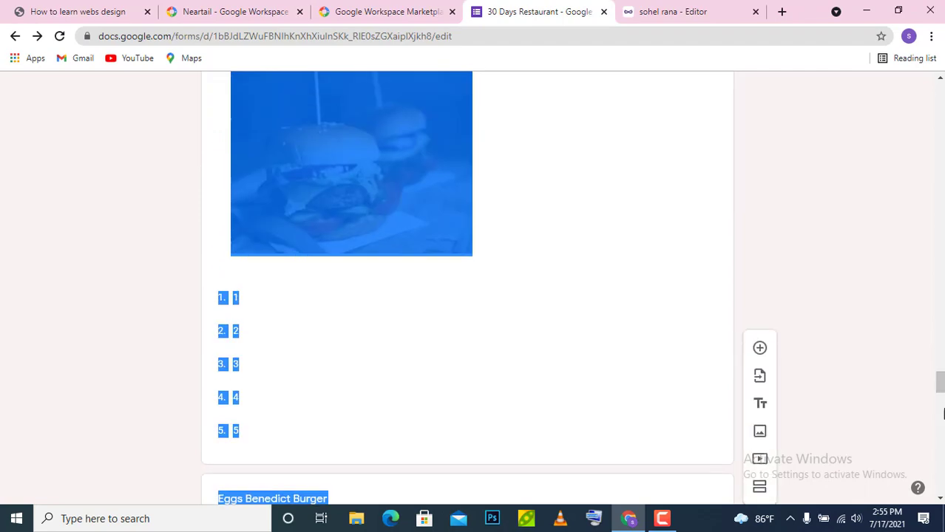
pyautogui.moveTo(941, 386); pyautogui.dragTo(940, 92)
pyautogui.click(858, 215)
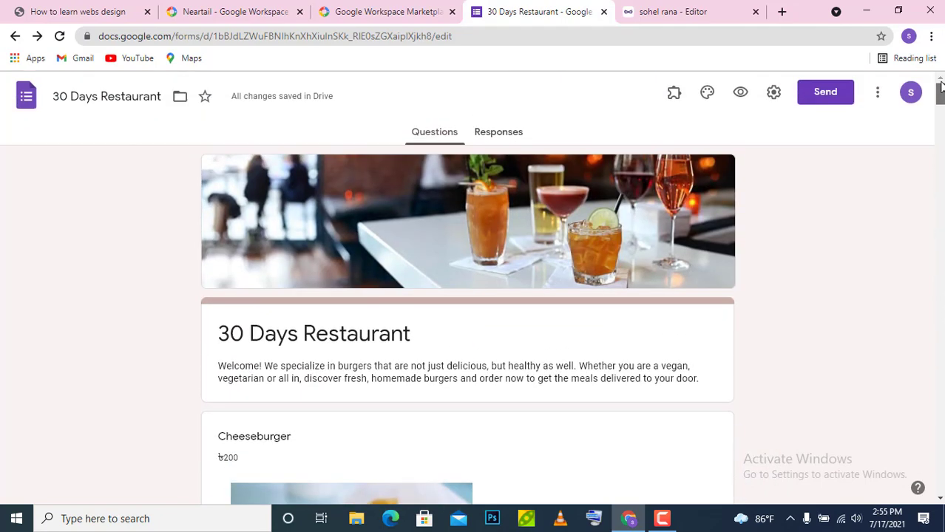
# - Preview the order form down to Vegan Burger at ৳7.75, then return to the editor
pyautogui.click(740, 93)
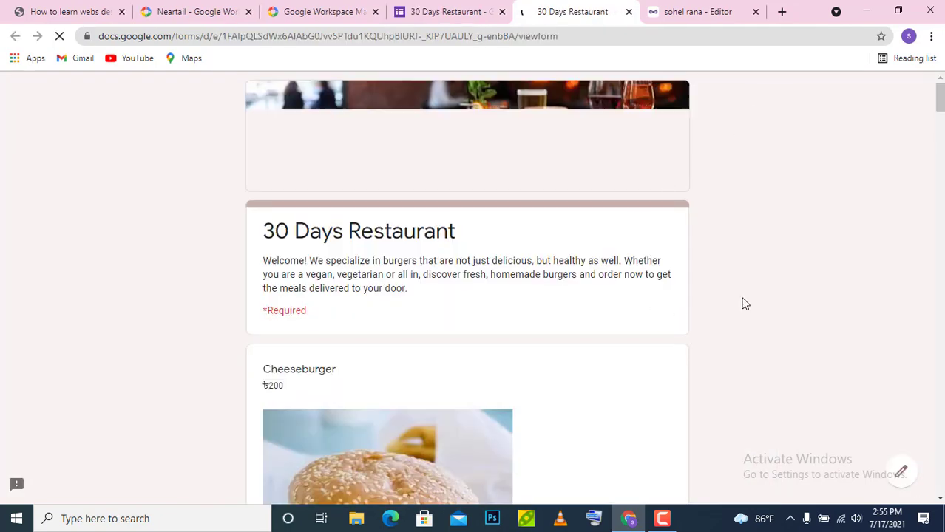
pyautogui.scroll(-12, 467, 288)
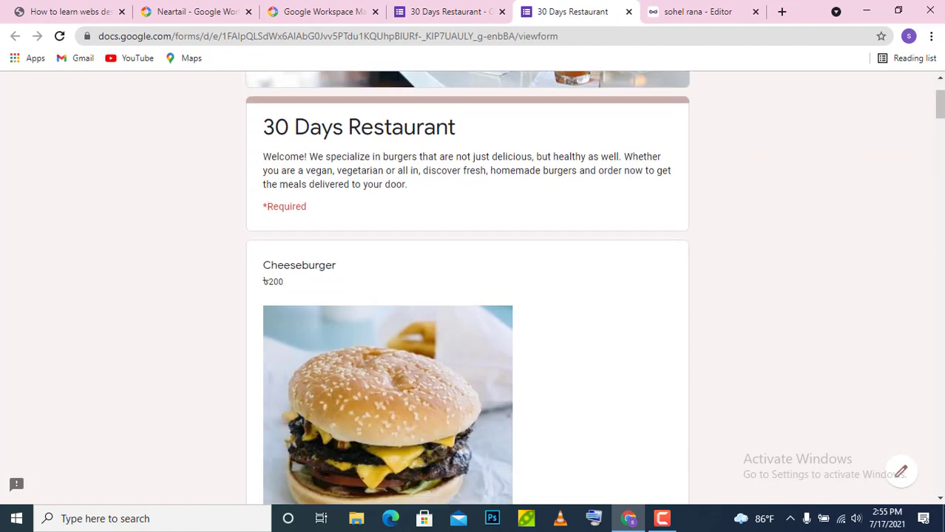
pyautogui.scroll(-15, 467, 288)
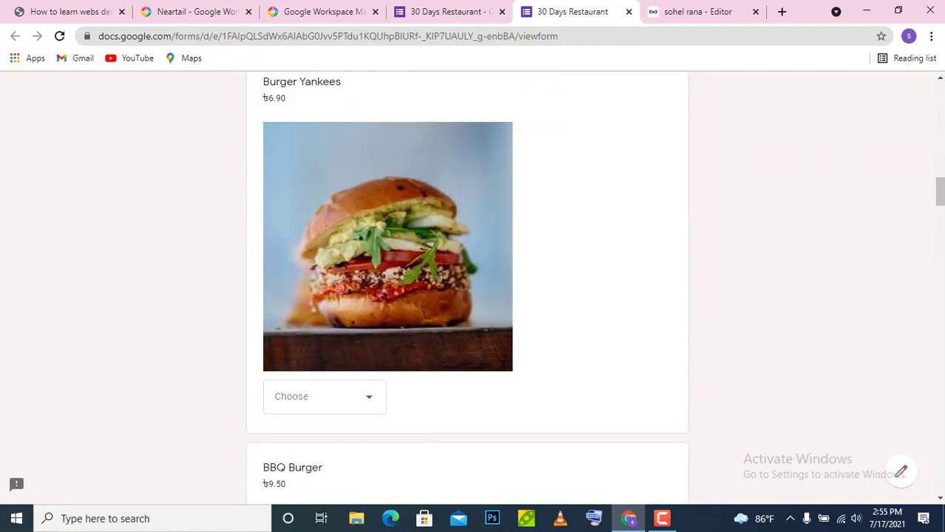
pyautogui.scroll(-13, 467, 288)
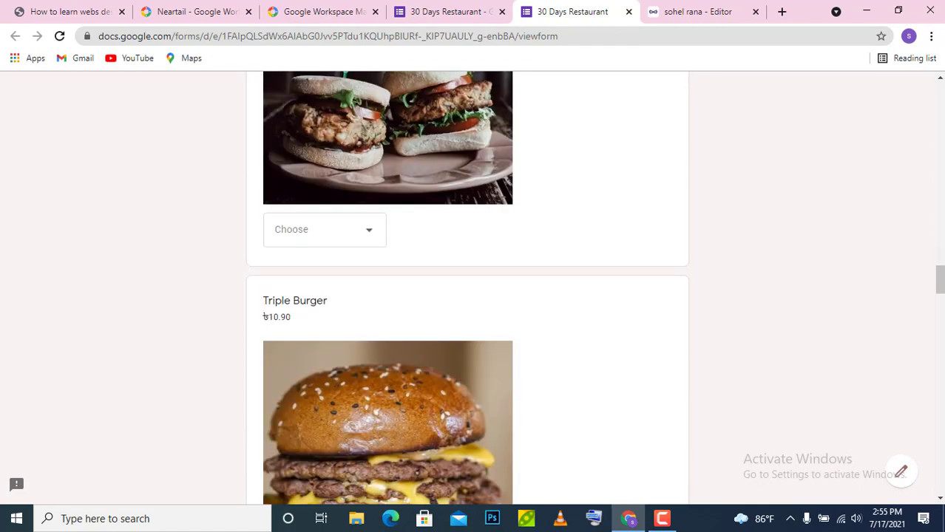
pyautogui.scroll(-3, 936, 222)
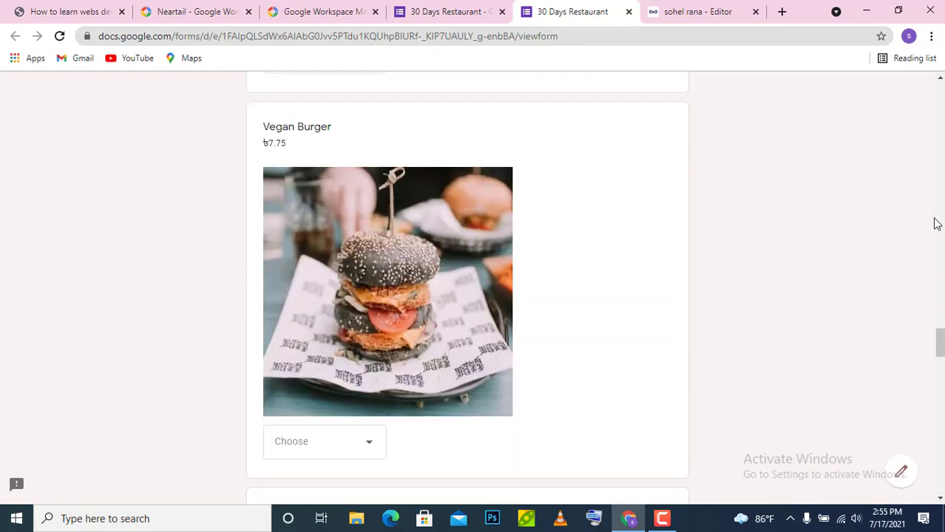
pyautogui.click(902, 474)
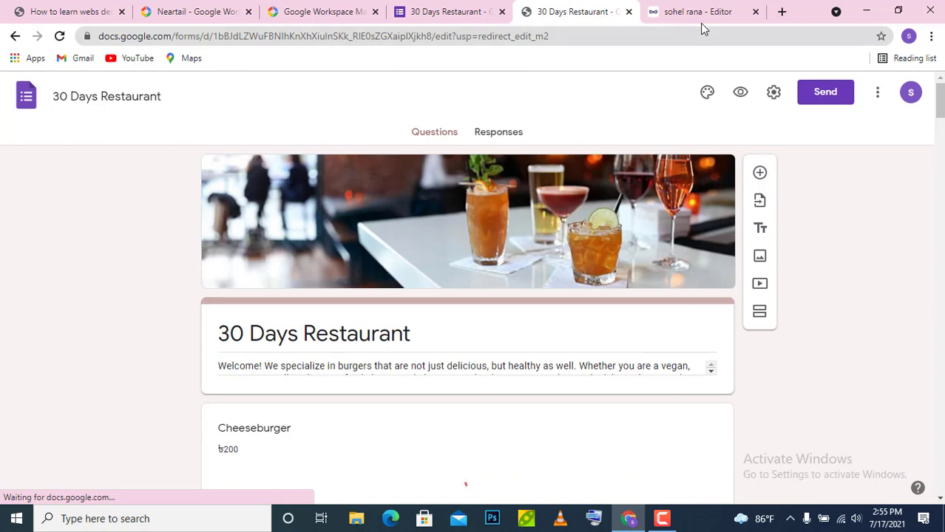
# - Reload the 30 Days Restaurant shop in the Neartail editor and open its Share page
pyautogui.click(698, 15)
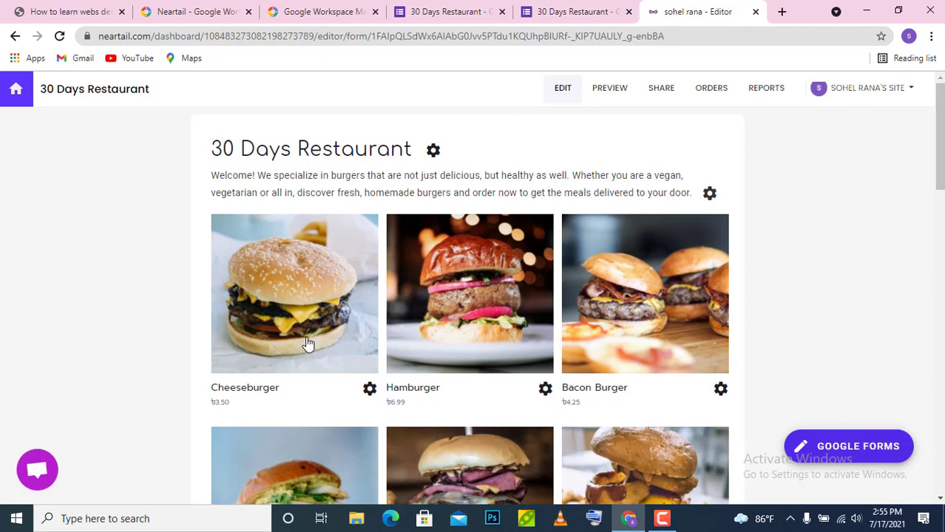
pyautogui.click(60, 37)
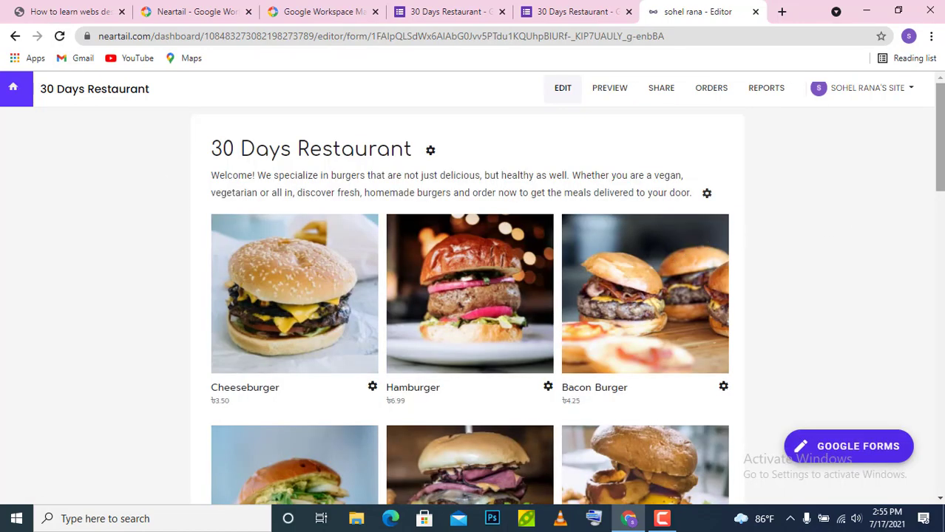
pyautogui.moveTo(941, 150); pyautogui.dragTo(941, 321)
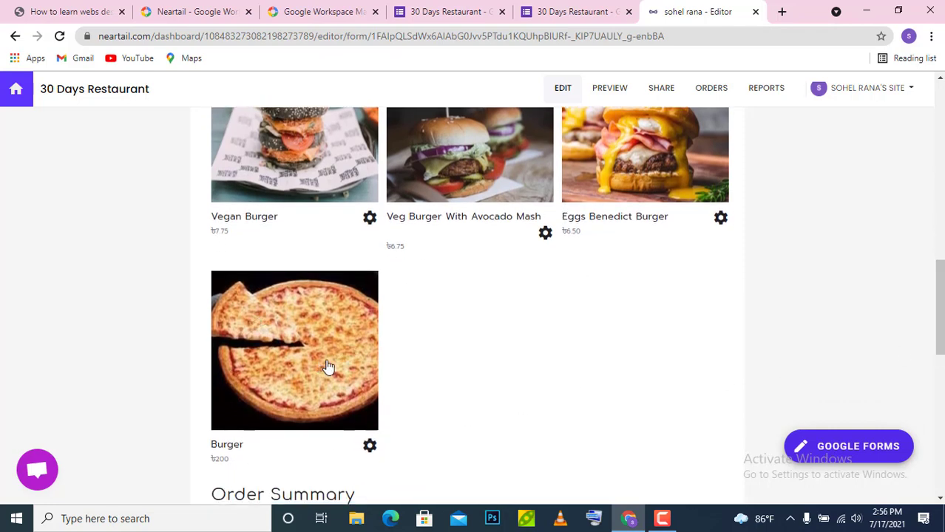
pyautogui.moveTo(939, 285); pyautogui.dragTo(941, 190)
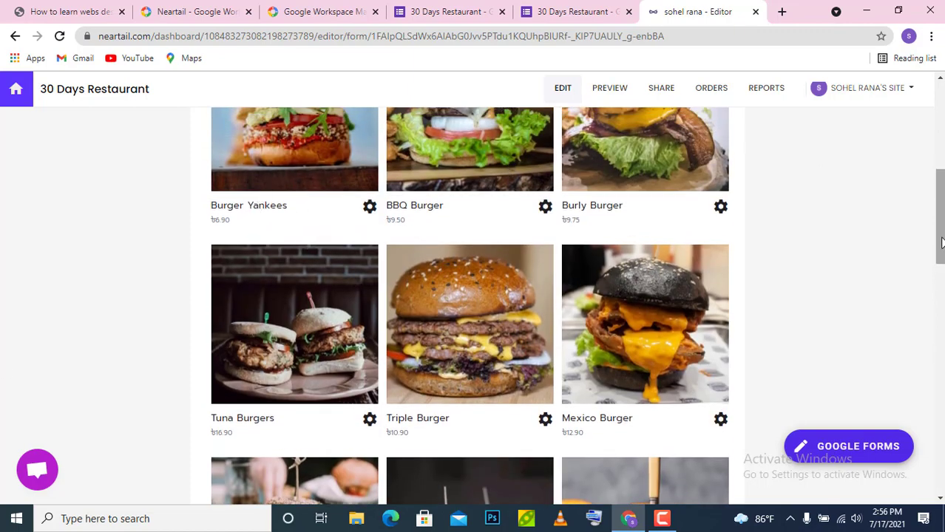
pyautogui.moveTo(941, 221); pyautogui.dragTo(943, 165)
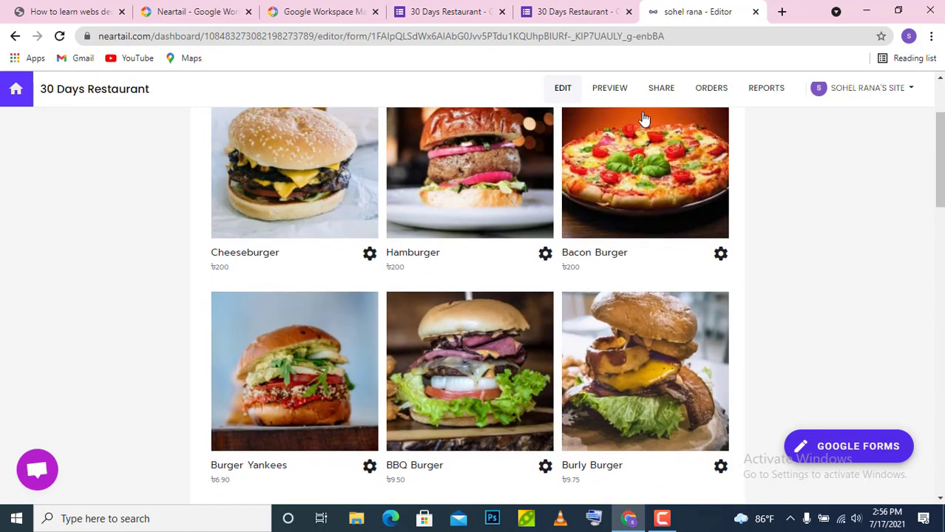
pyautogui.click(654, 91)
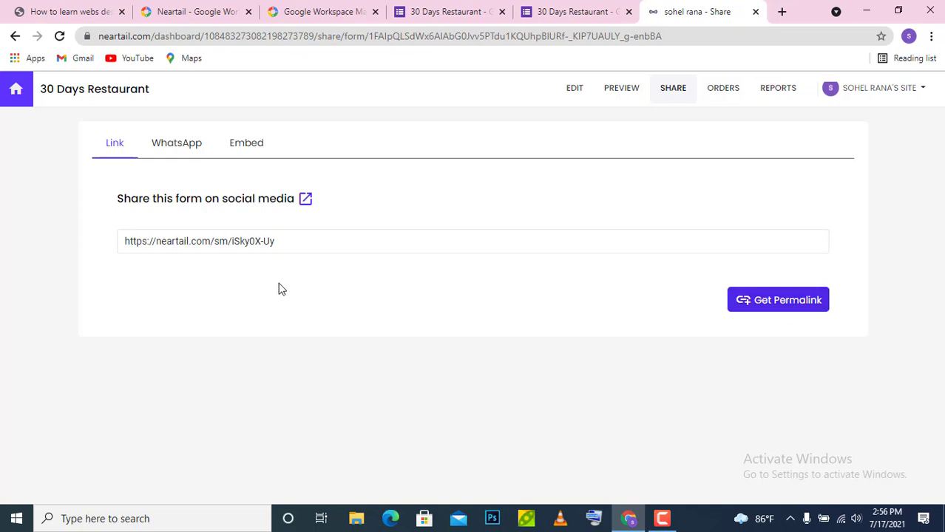
# - Copy the shop's share link and load it in a new browser tab
pyautogui.click(296, 245)
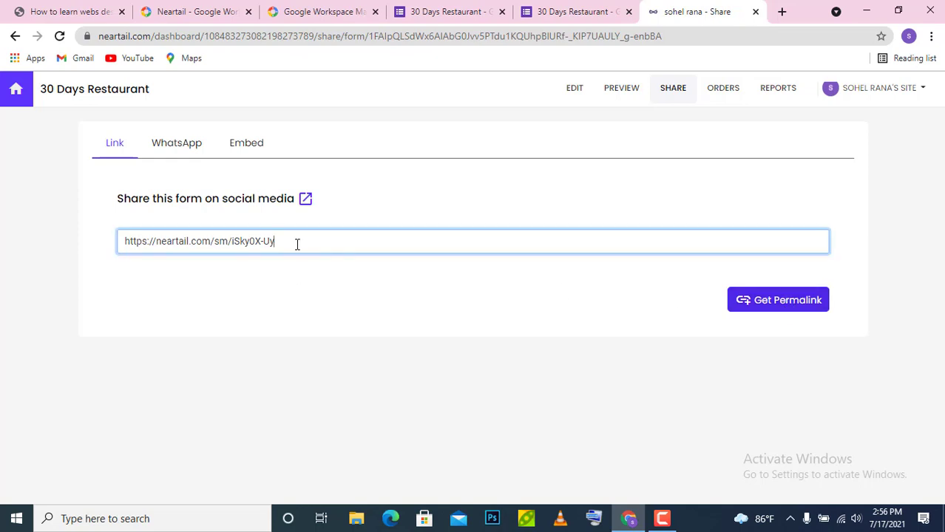
pyautogui.hotkey('ctrl', 'a')
pyautogui.hotkey('ctrl', 'c')
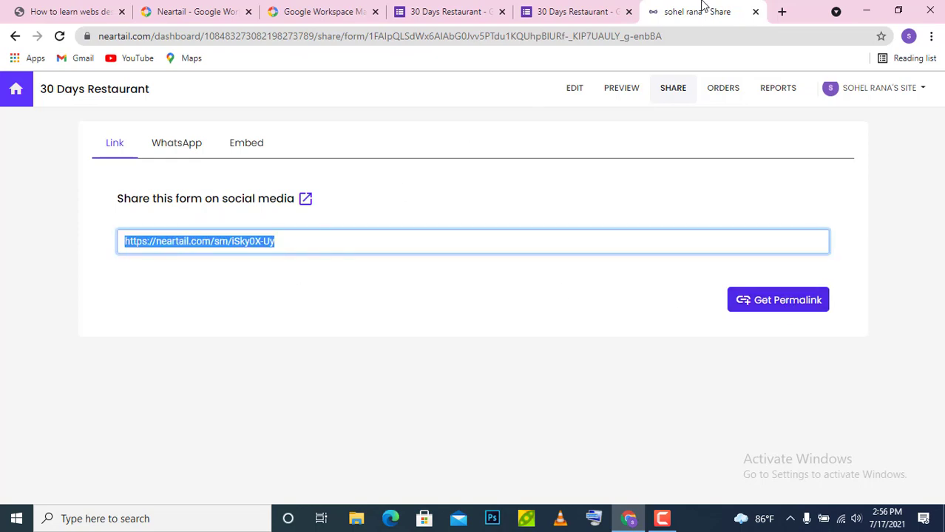
pyautogui.click(781, 11)
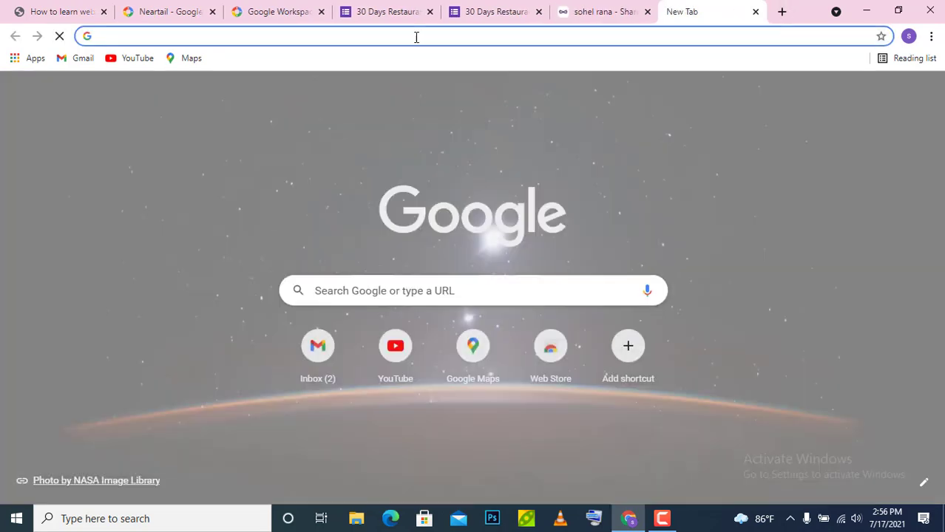
pyautogui.hotkey('ctrl', 'v')
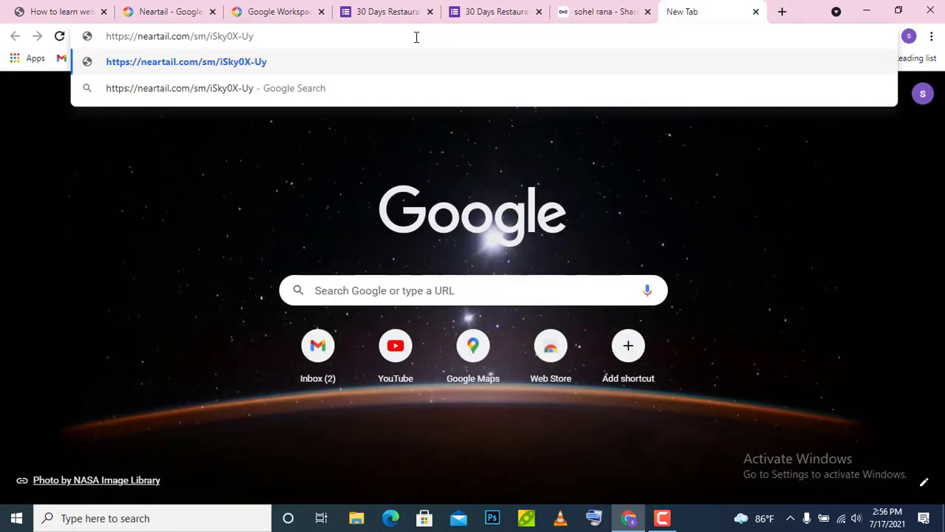
pyautogui.press('Return')
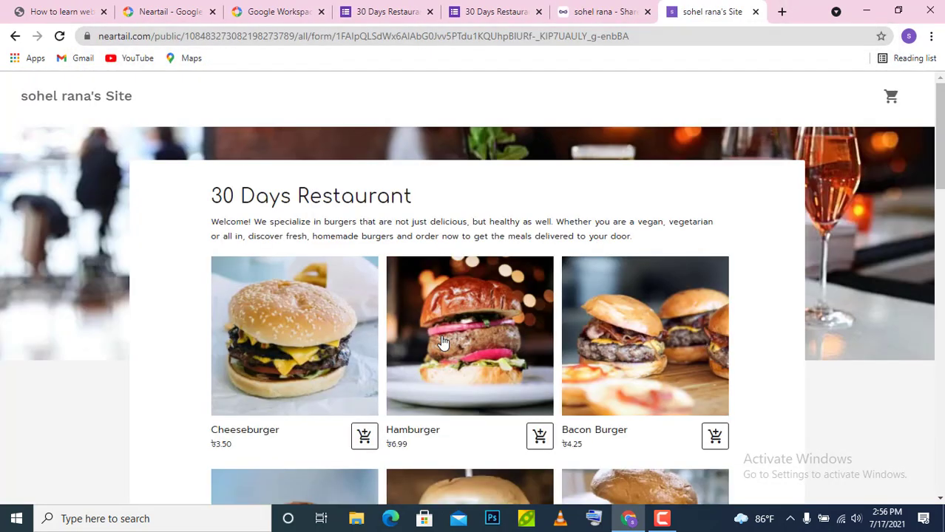
# - Add 2 Cheeseburgers, 1 Hamburger and 1 Bacon Burger to the cart
pyautogui.scroll(-2, 472, 294)
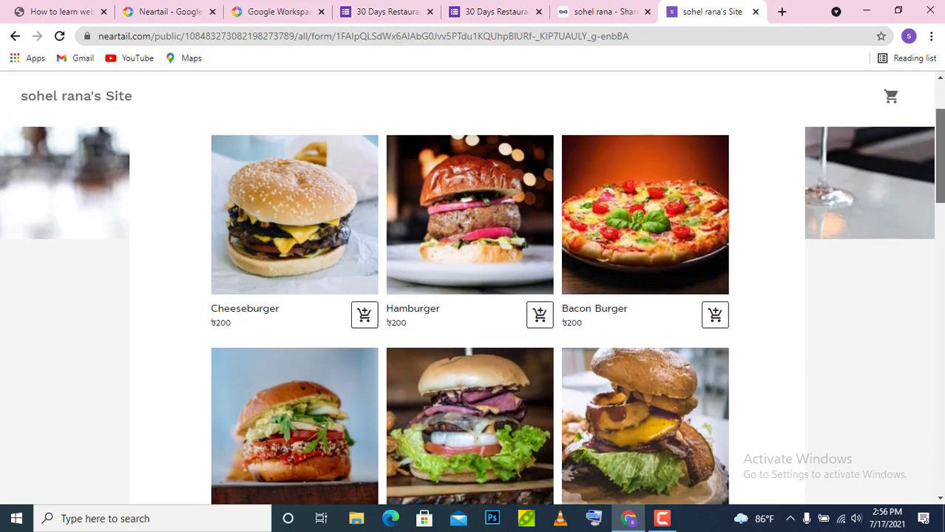
pyautogui.moveTo(940, 156); pyautogui.dragTo(940, 161)
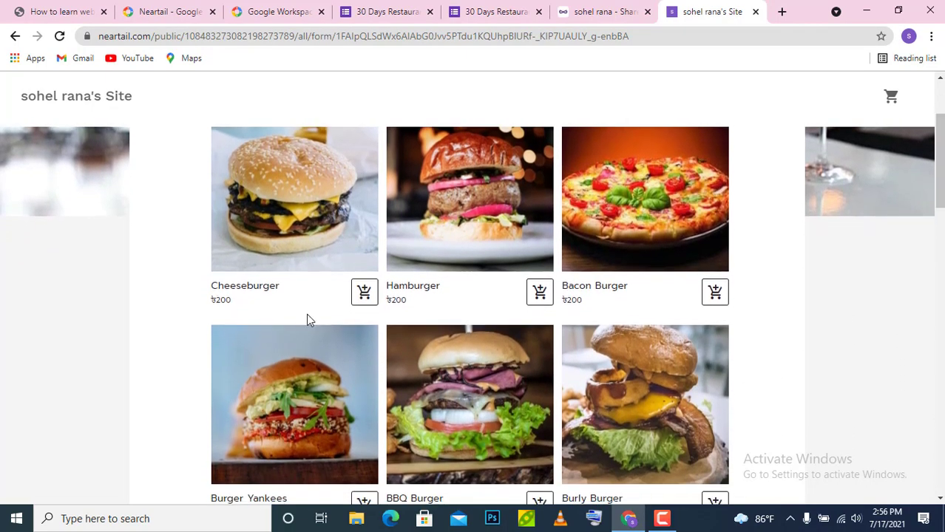
pyautogui.click(363, 294)
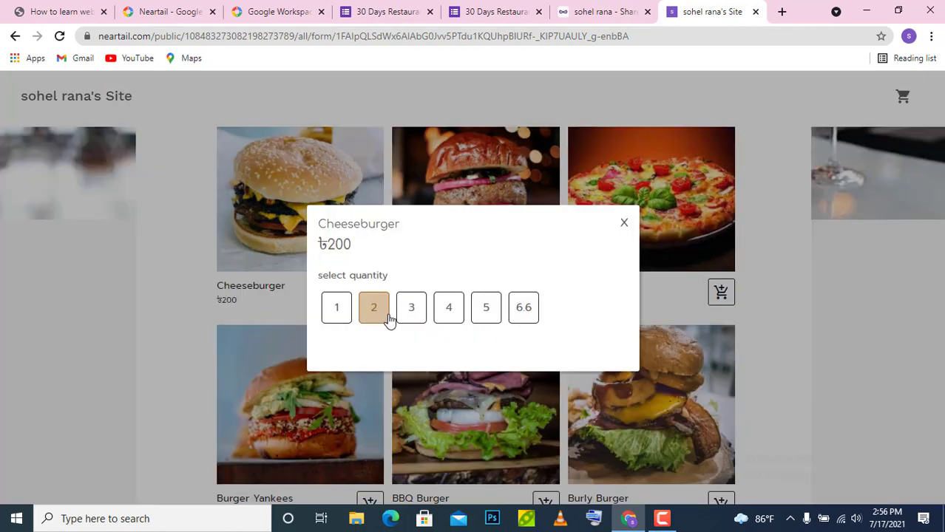
pyautogui.click(373, 309)
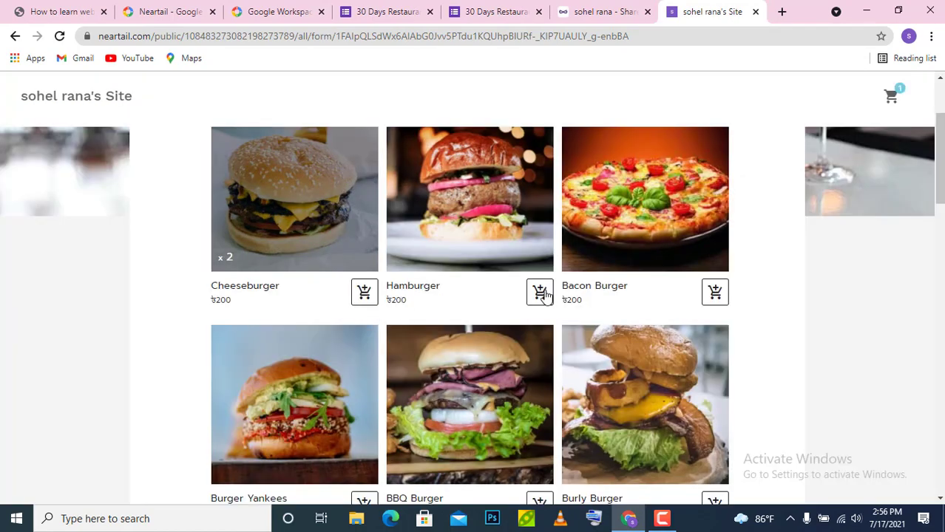
pyautogui.click(541, 293)
pyautogui.click(326, 309)
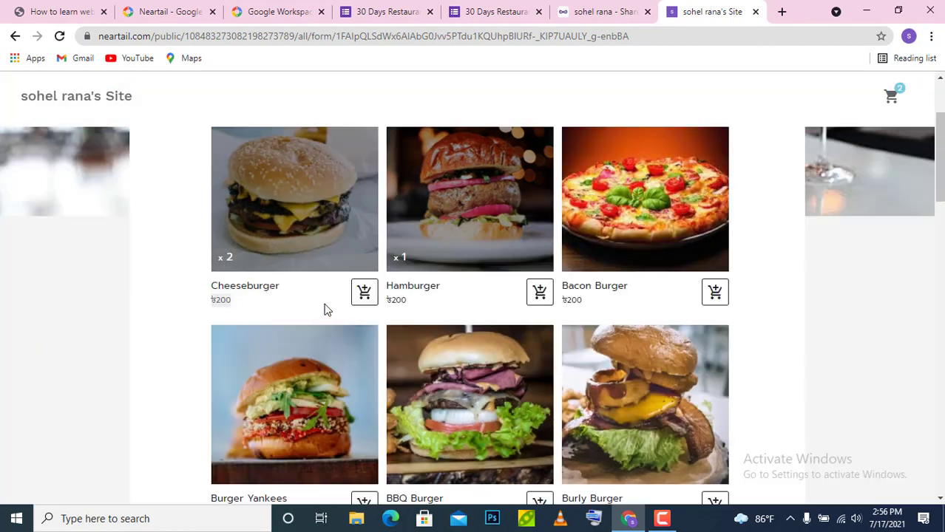
pyautogui.click(715, 293)
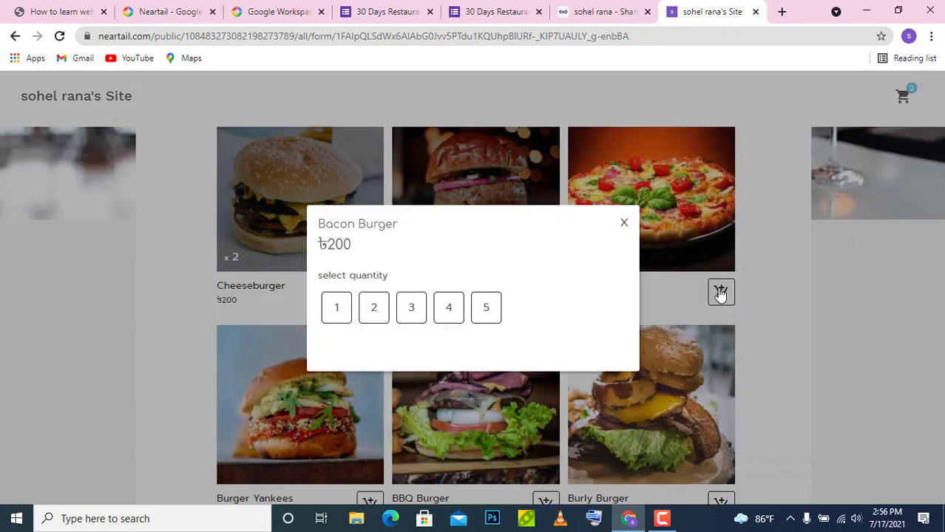
pyautogui.click(352, 311)
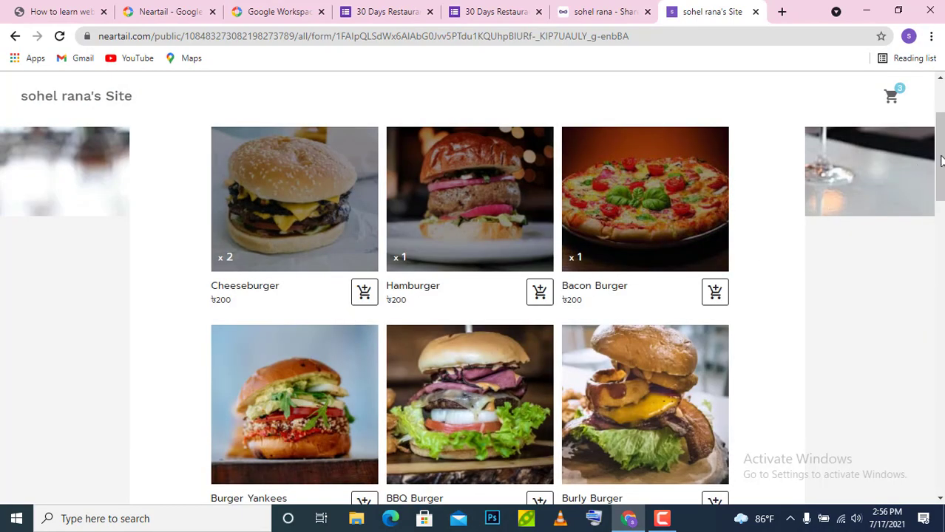
pyautogui.moveTo(939, 185); pyautogui.dragTo(940, 233)
# - Fill in the customer's name, phone number and e-mail address on the checkout form
pyautogui.scroll(-10, 289, 207)
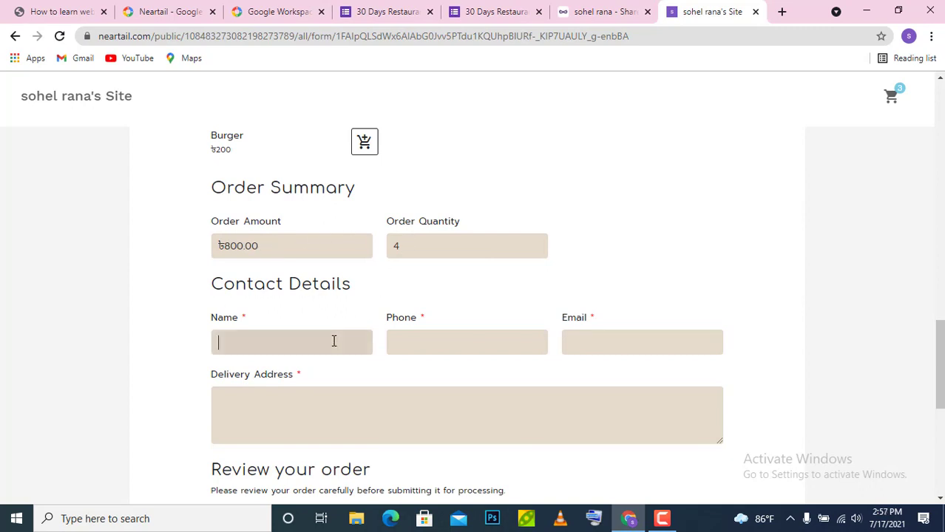
pyautogui.write('hel')
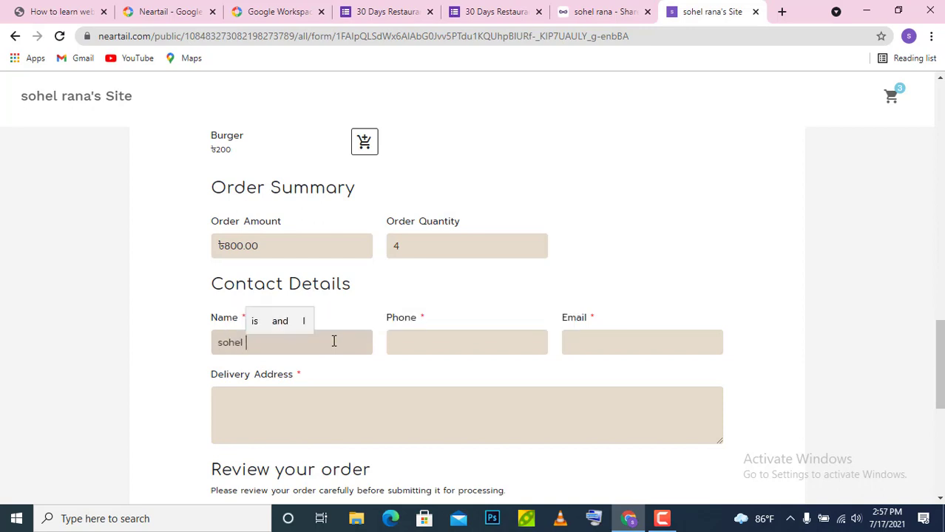
pyautogui.press('BackSpace')
pyautogui.press('BackSpace')
pyautogui.press('BackSpace')
pyautogui.press('BackSpace')
pyautogui.press('BackSpace')
pyautogui.press('BackSpace')
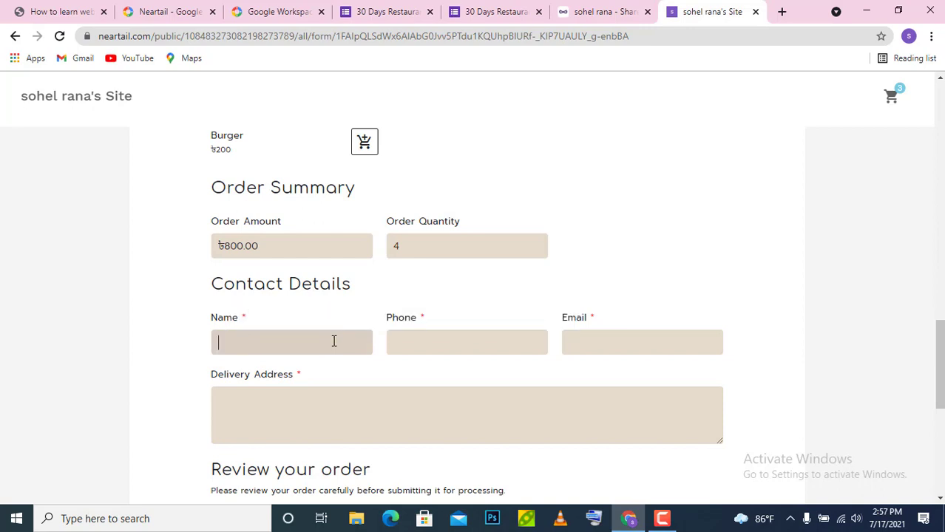
pyautogui.write('rana')
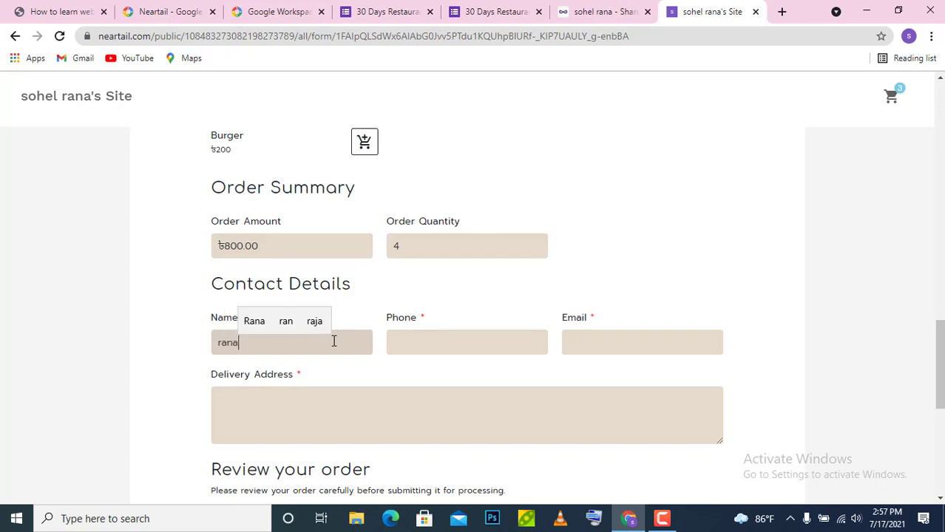
pyautogui.click(417, 342)
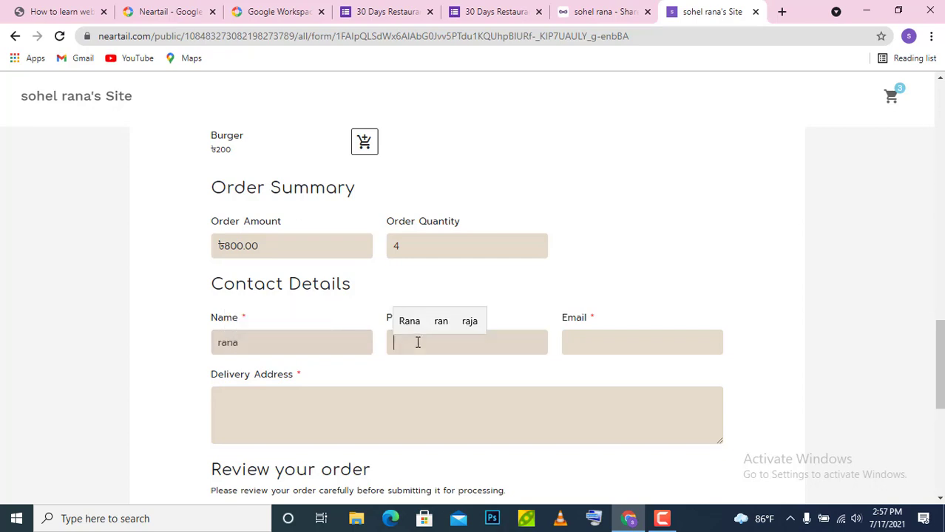
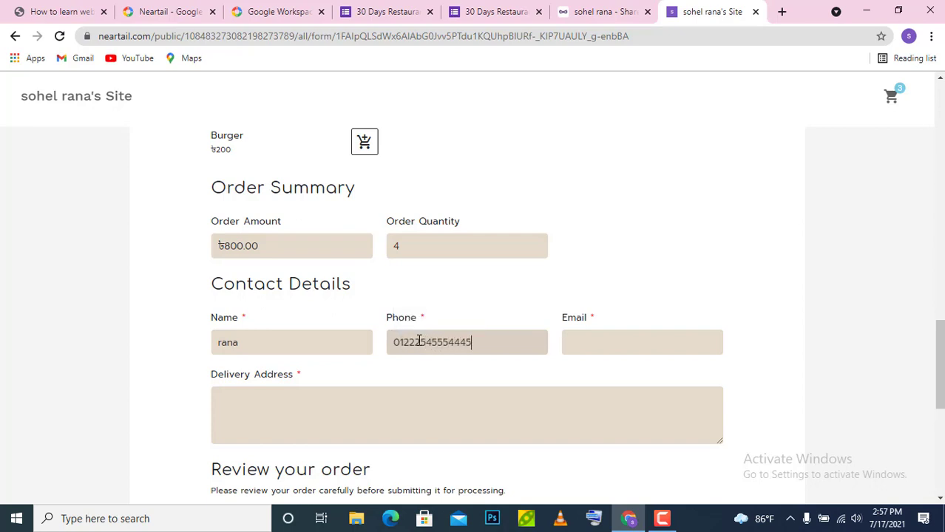
pyautogui.click(639, 347)
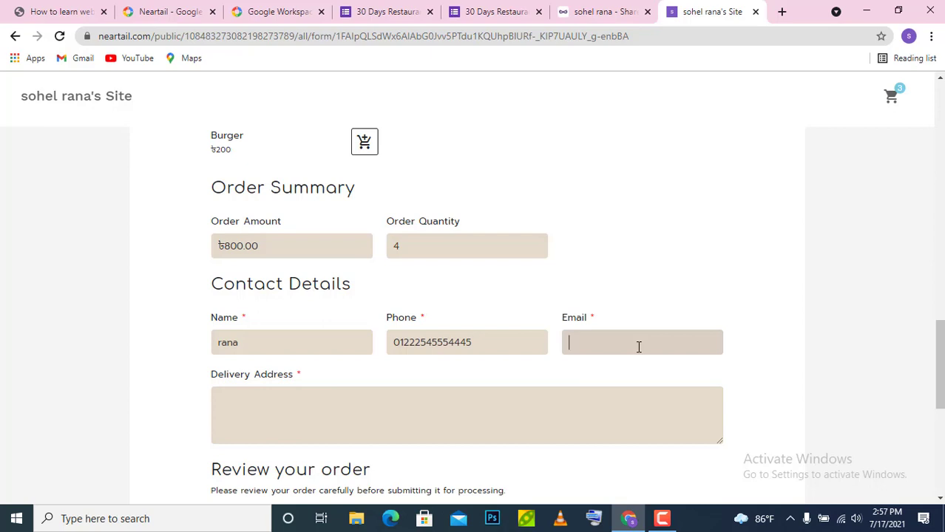
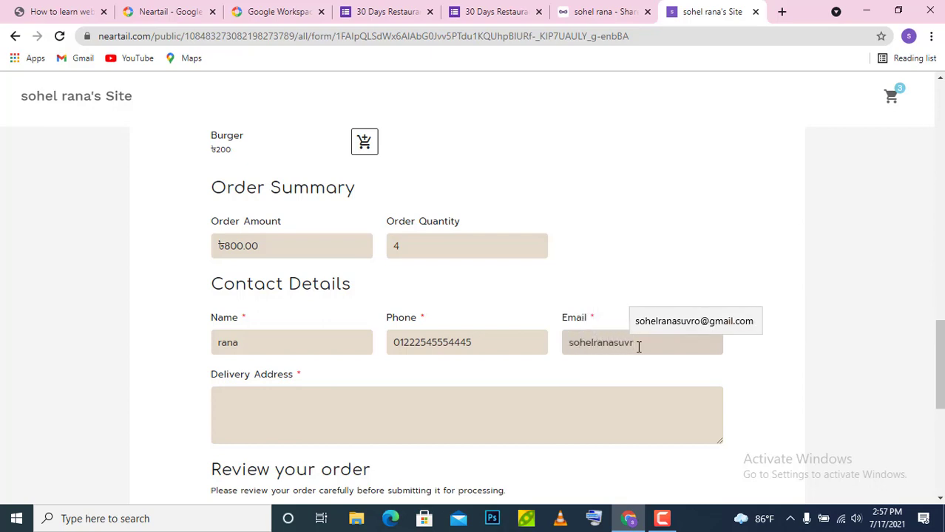
pyautogui.click(656, 323)
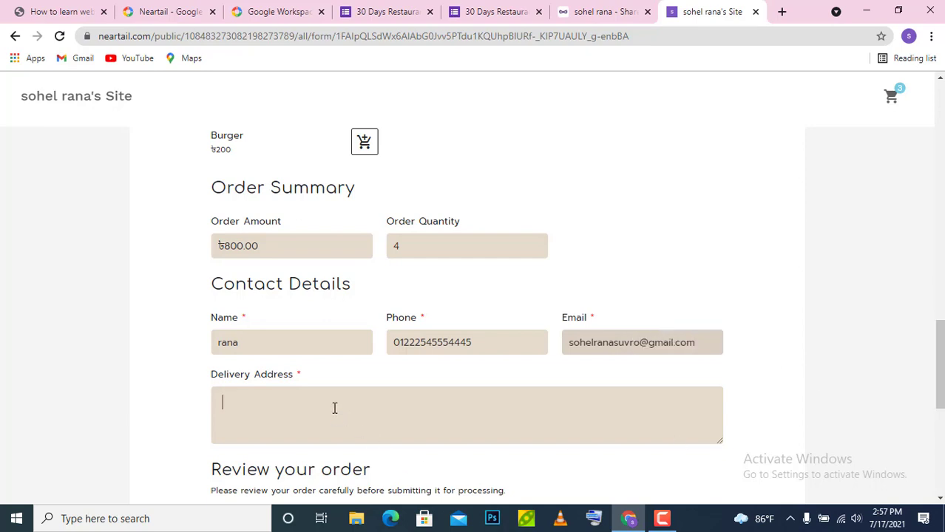
# - Enter the delivery address city from the autofill suggestion and scroll to the ৳800.00 order review
pyautogui.write('chittago')
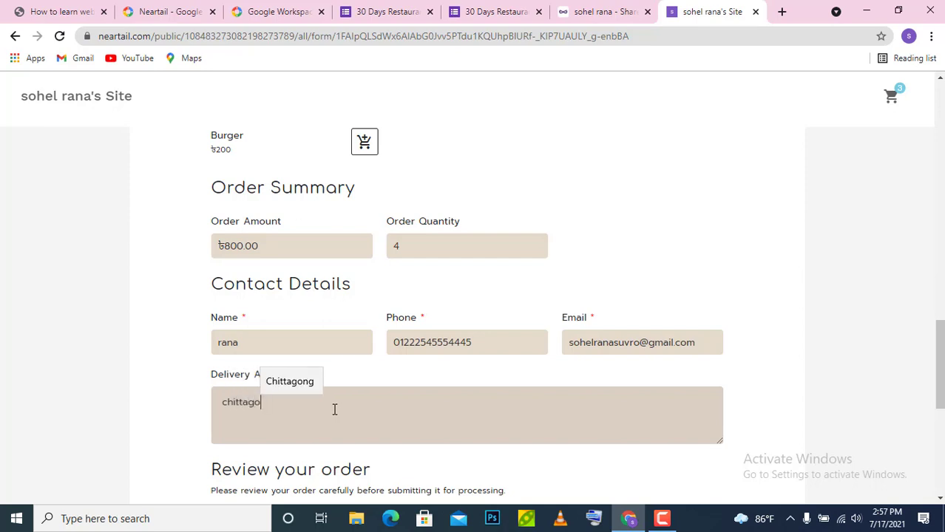
pyautogui.click(307, 382)
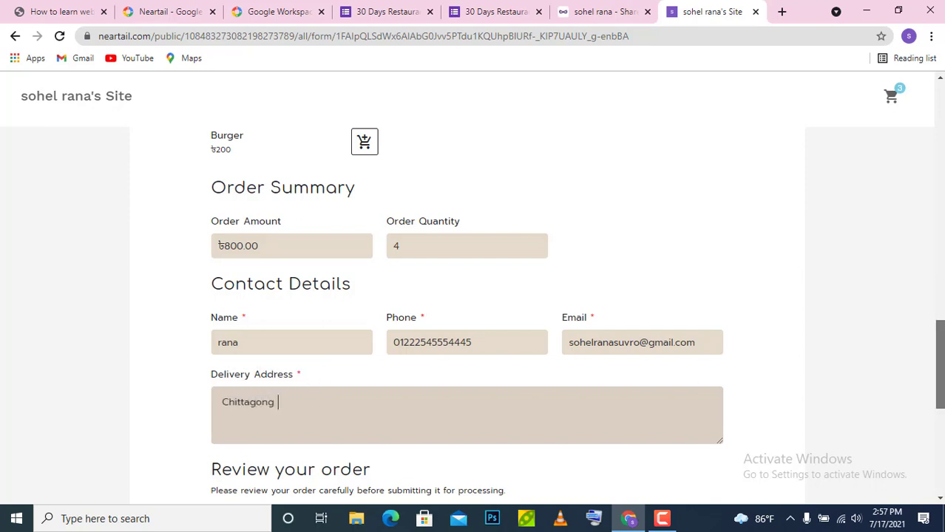
pyautogui.scroll(-3, 939, 392)
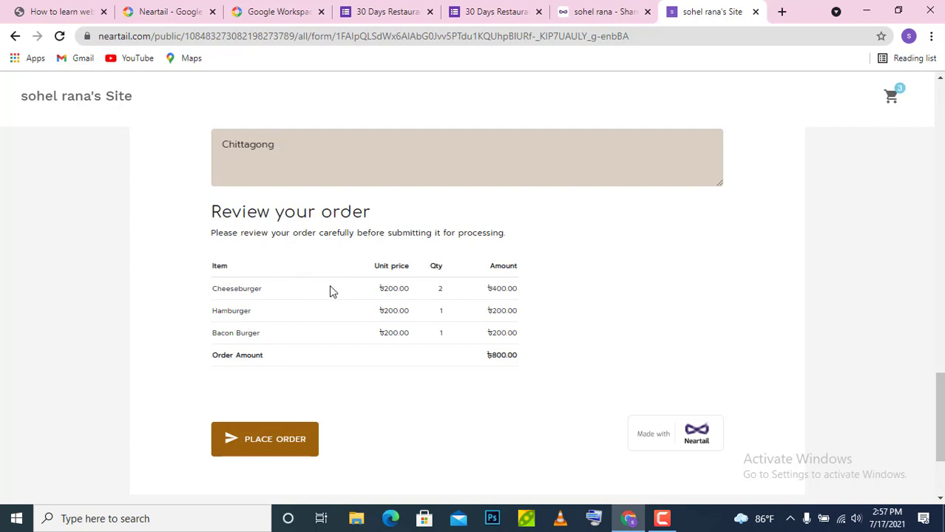
# - Zoom the page to 125% and place the test order: two Cheeseburgers, a Hamburger, a Bacon Burger
pyautogui.hotkey('ctrl', '+')
pyautogui.hotkey('ctrl', '+')
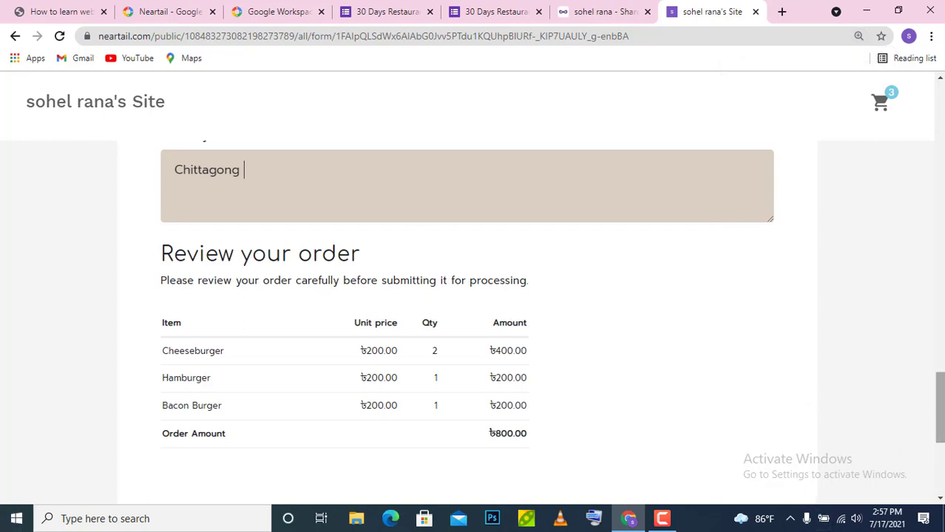
pyautogui.moveTo(941, 404); pyautogui.dragTo(941, 429)
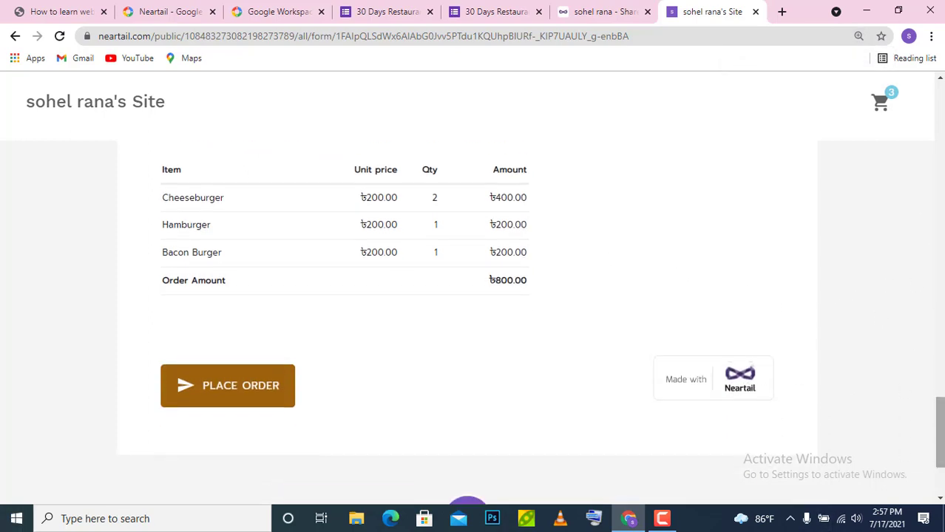
pyautogui.click(269, 390)
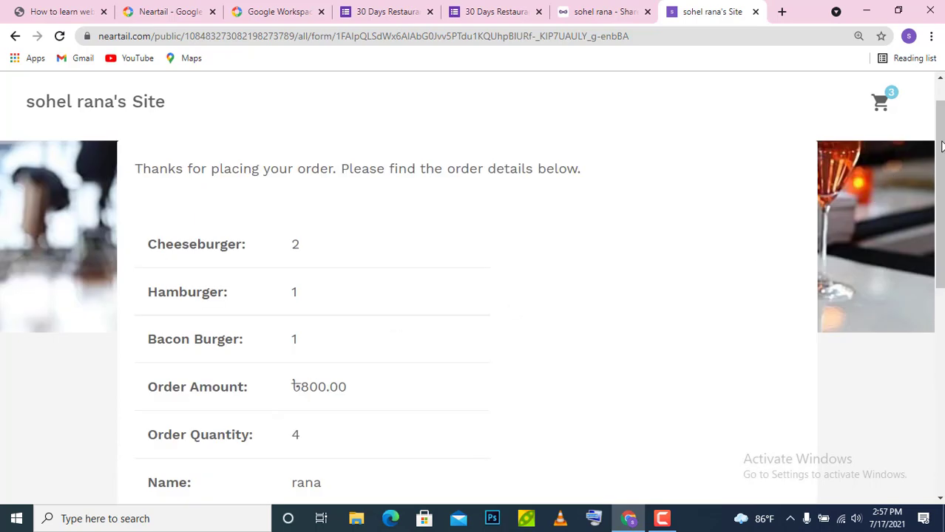
# - Check Neartail's order confirmation, then go to the 30 Days Restaurant form
pyautogui.scroll(-4, 940, 148)
pyautogui.moveTo(942, 287); pyautogui.dragTo(942, 305)
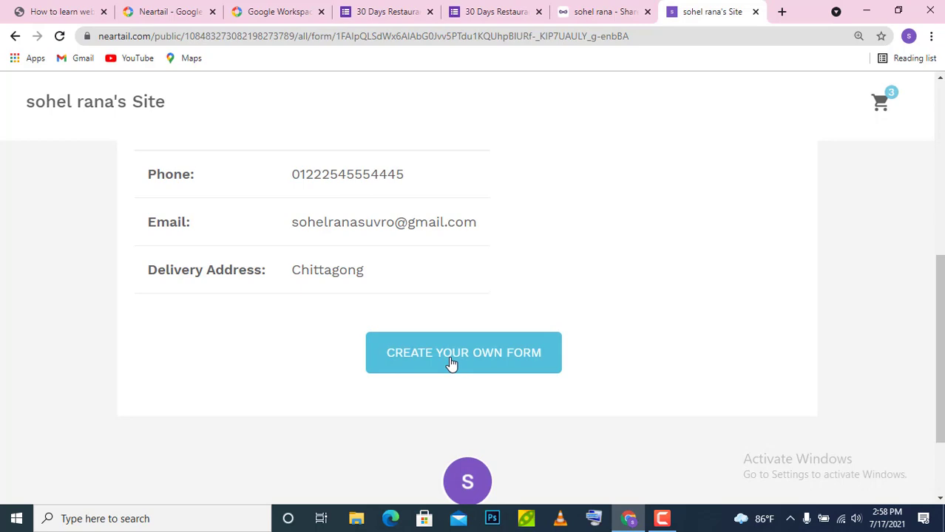
pyautogui.moveTo(942, 355); pyautogui.dragTo(942, 188)
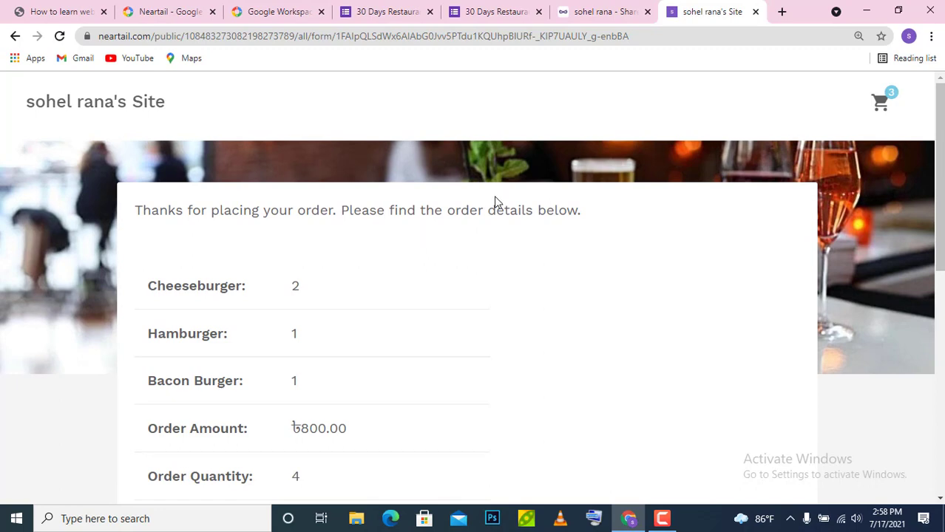
pyautogui.click(523, 9)
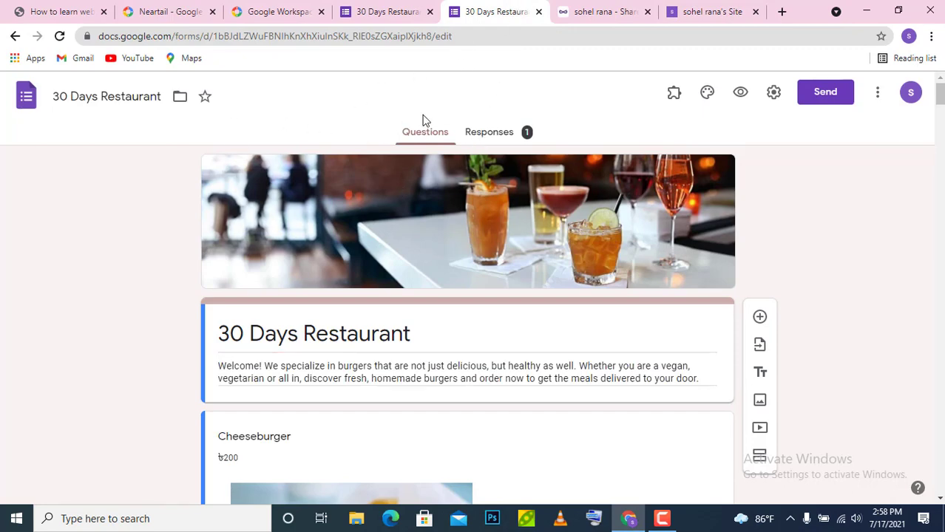
# - Open the form's Responses summary and look over the one response received
pyautogui.click(494, 135)
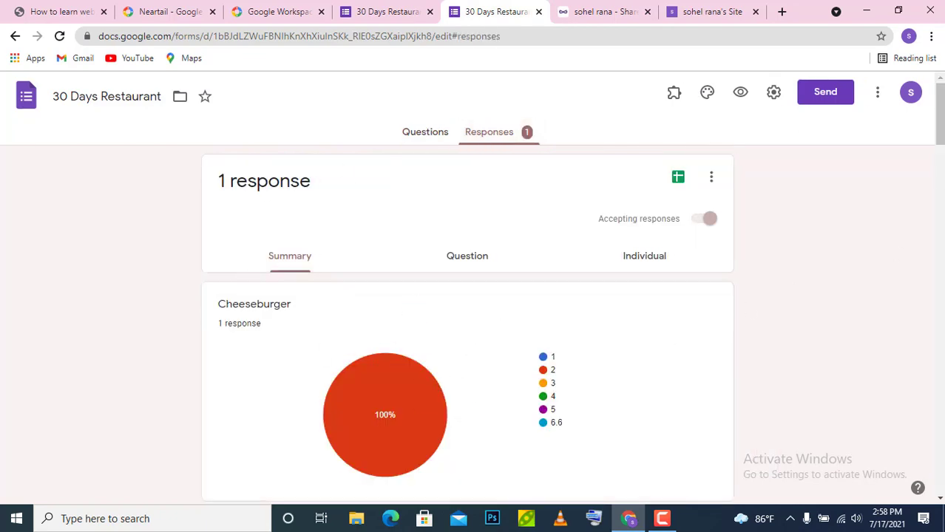
pyautogui.scroll(-3, 472, 287)
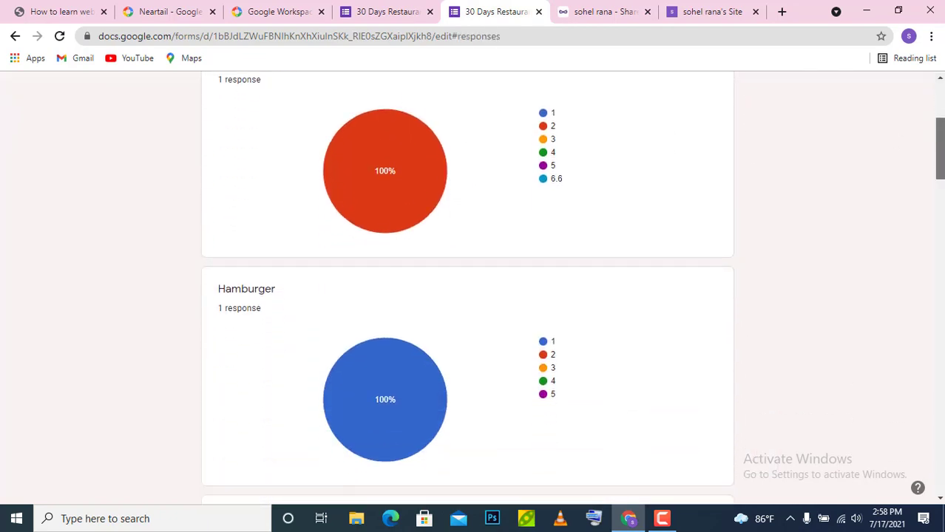
pyautogui.scroll(-4, 468, 287)
pyautogui.moveTo(940, 188); pyautogui.dragTo(940, 114)
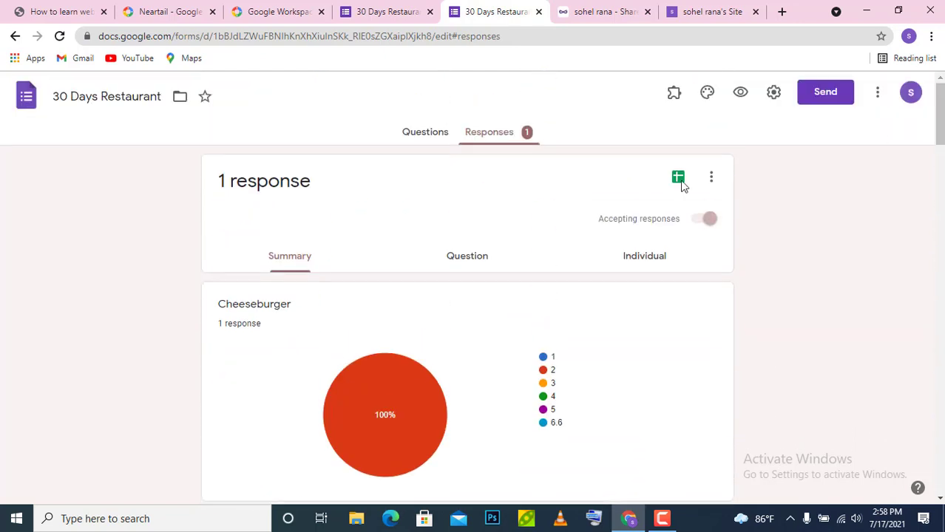
# - In the per-question view, show the Cheeseburger question's options beside its answer of 2
pyautogui.click(467, 258)
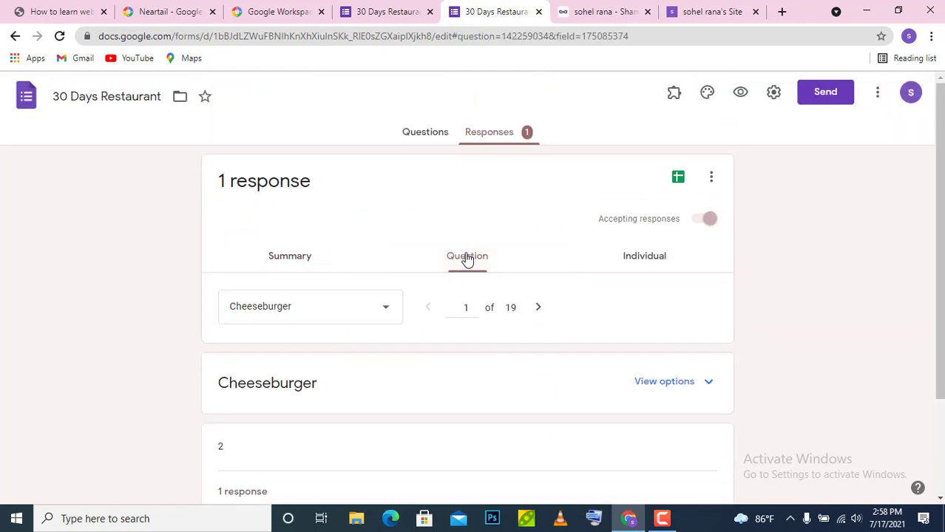
pyautogui.moveTo(939, 204); pyautogui.dragTo(939, 299)
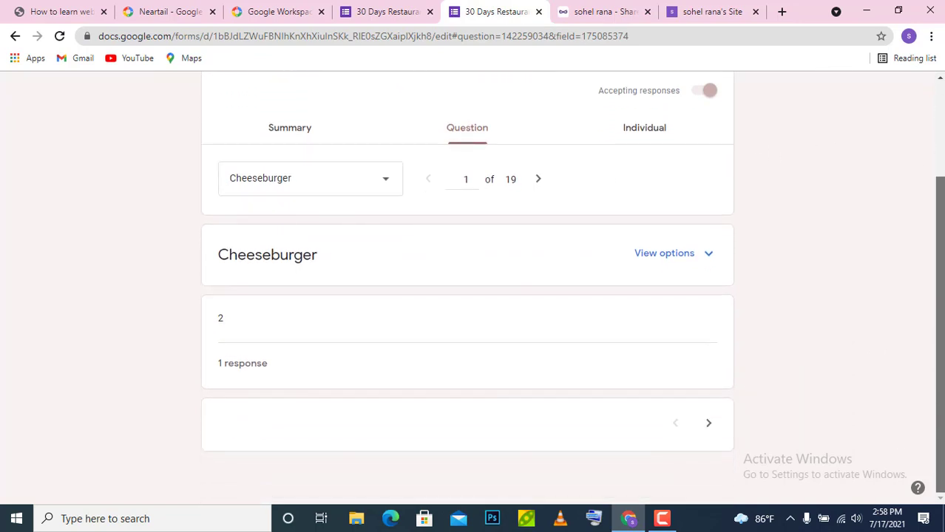
pyautogui.click(696, 254)
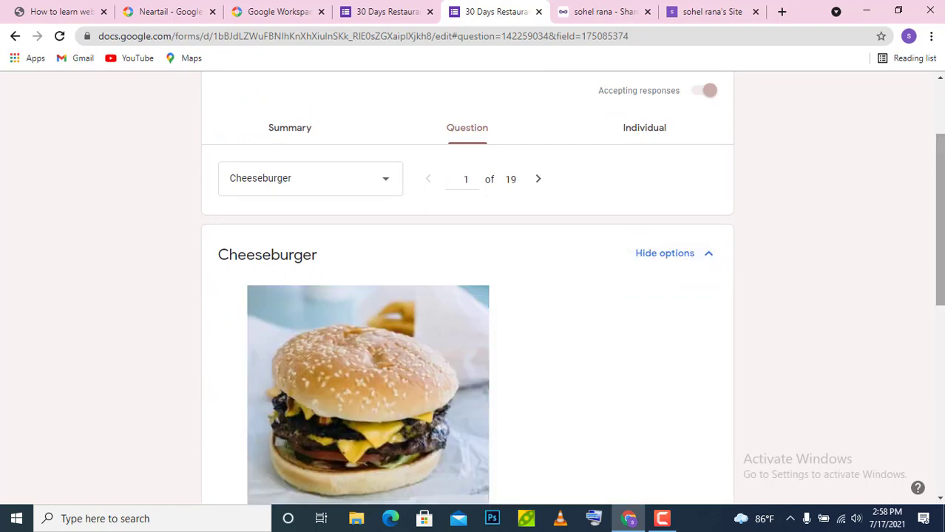
pyautogui.scroll(-4, 468, 296)
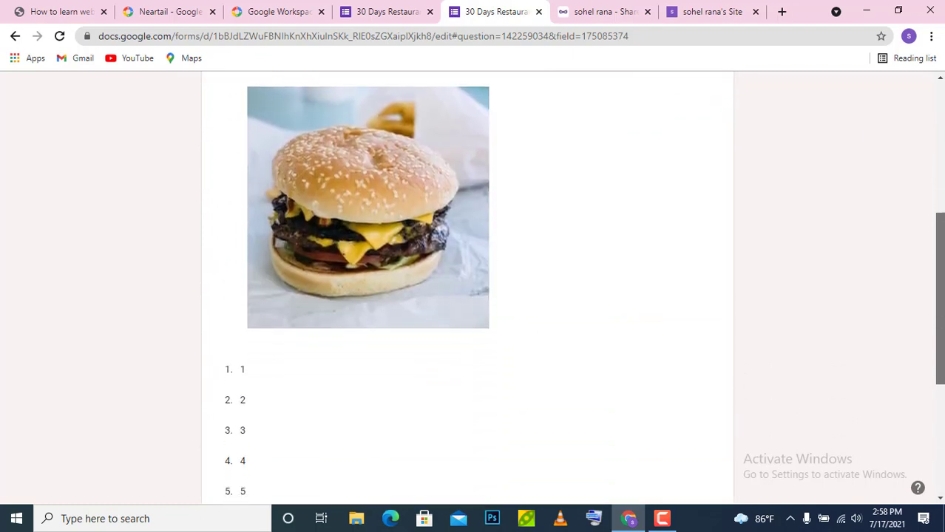
pyautogui.scroll(-2, 468, 289)
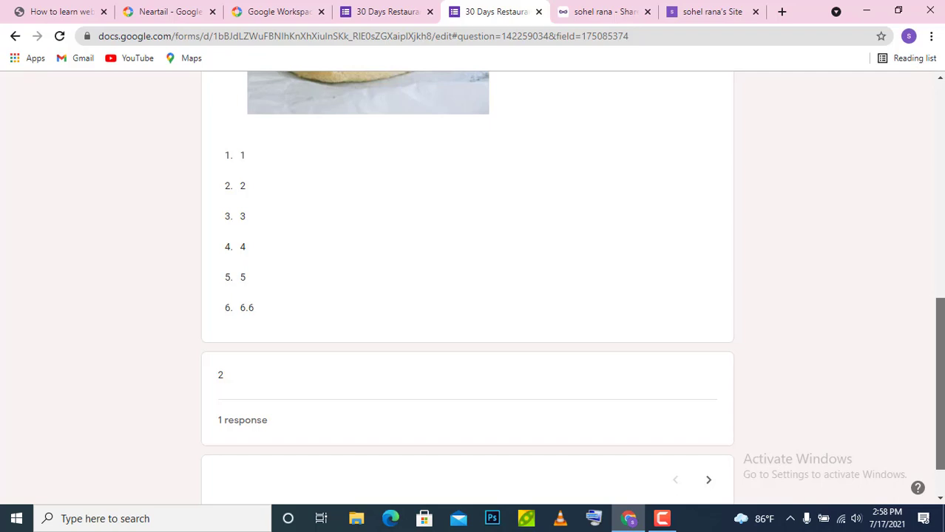
pyautogui.scroll(2, 468, 295)
pyautogui.scroll(-3, 467, 296)
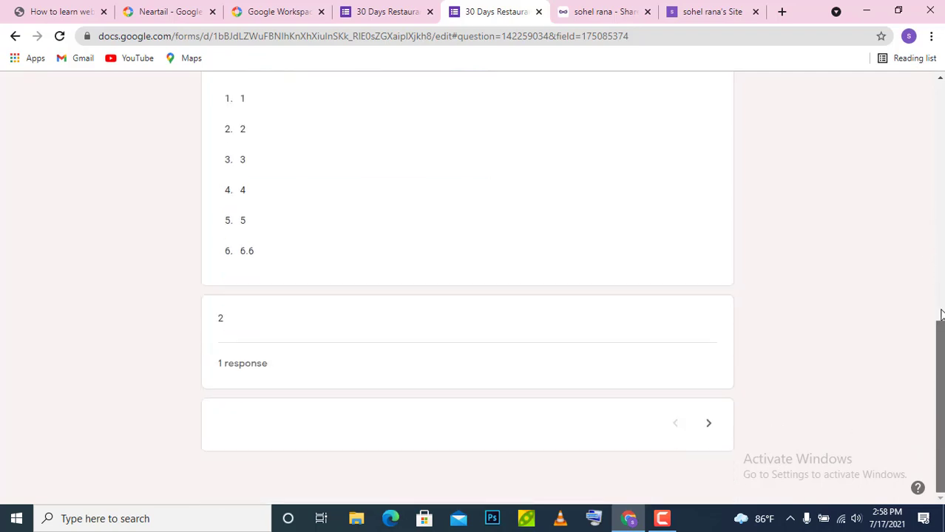
pyautogui.scroll(8, 941, 314)
pyautogui.scroll(-8, 911, 317)
pyautogui.scroll(5, 932, 327)
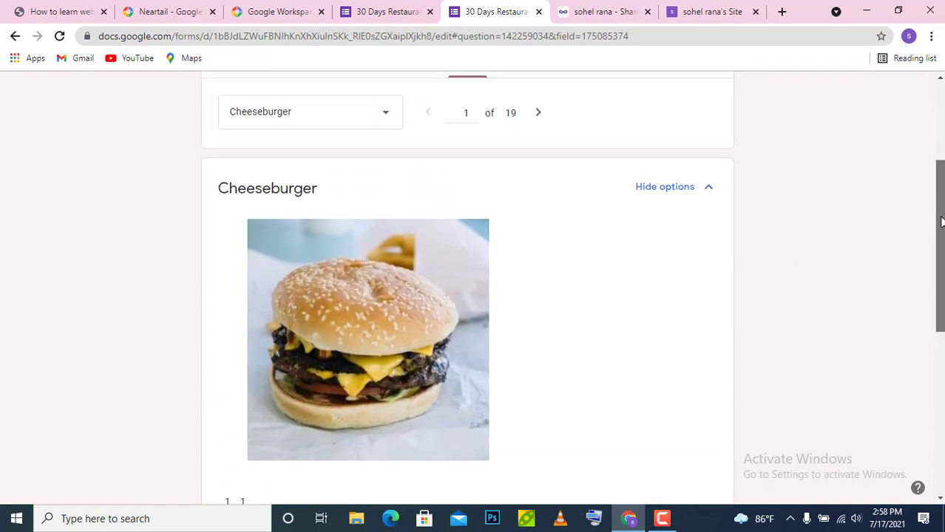
pyautogui.scroll(2, 656, 233)
# - View response 1 of 1 on its own: Cheeseburger 2, Burger Yankees unanswered
pyautogui.click(648, 225)
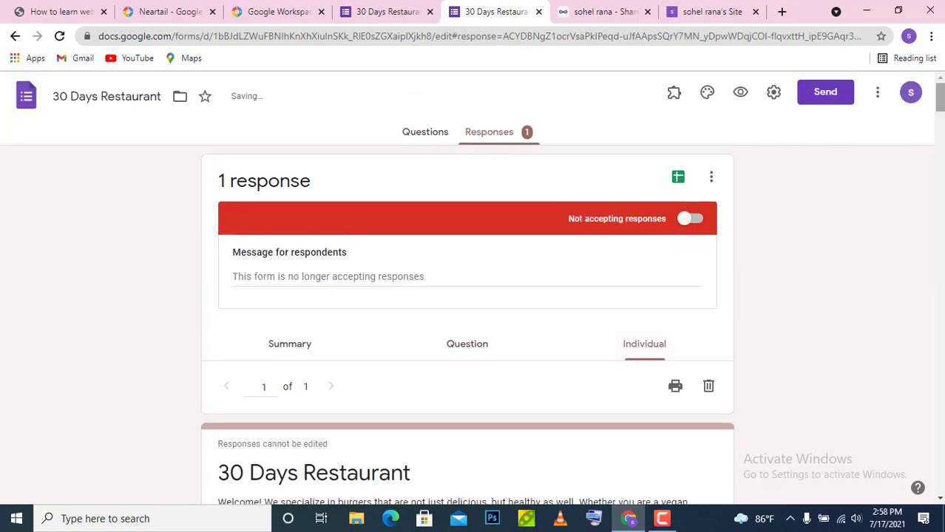
pyautogui.scroll(-15, 468, 289)
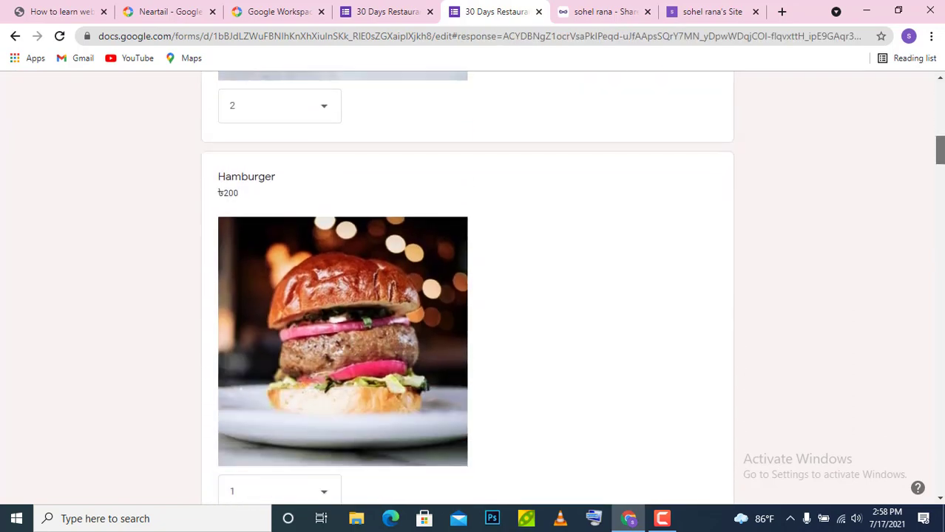
pyautogui.moveTo(941, 150); pyautogui.dragTo(940, 109)
# - Review the summary charts, including Bacon Burger at quantity 1, then return to Neartail's Share page
pyautogui.click(302, 247)
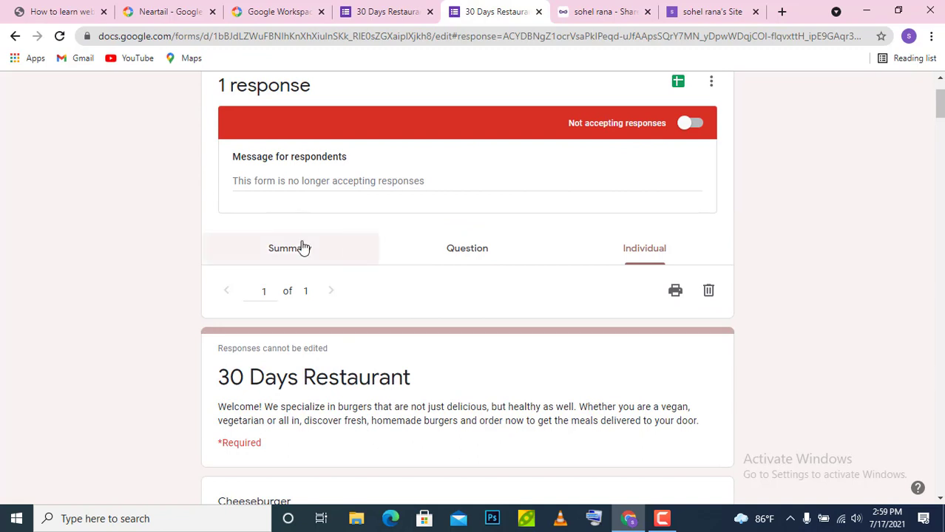
pyautogui.moveTo(937, 131); pyautogui.dragTo(937, 157)
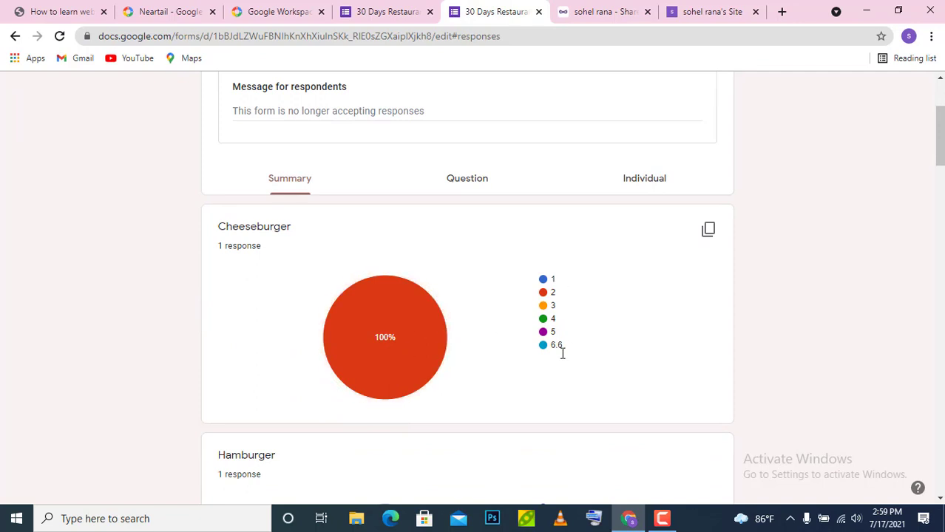
pyautogui.moveTo(941, 144); pyautogui.dragTo(942, 192)
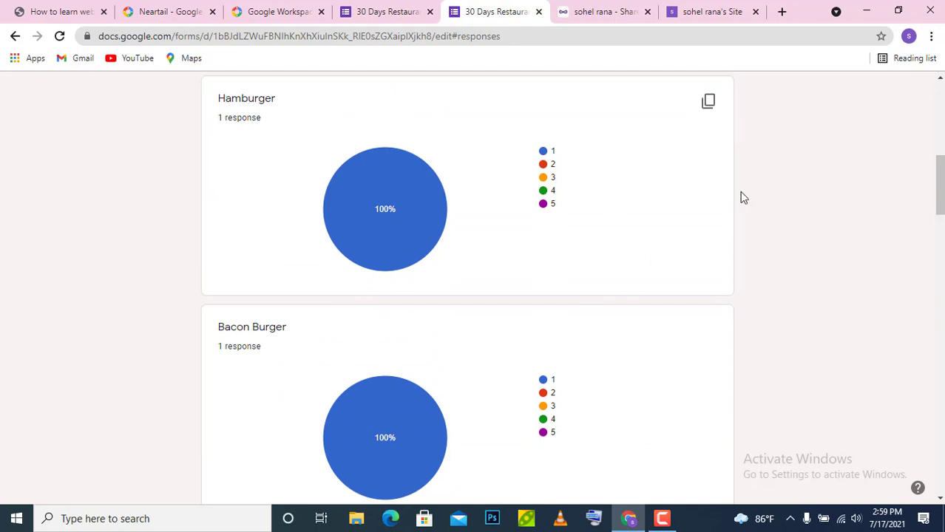
pyautogui.moveTo(941, 170)
pyautogui.mouseDown()
pyautogui.moveTo(941, 257)
pyautogui.moveTo(941, 187)
pyautogui.mouseUp()
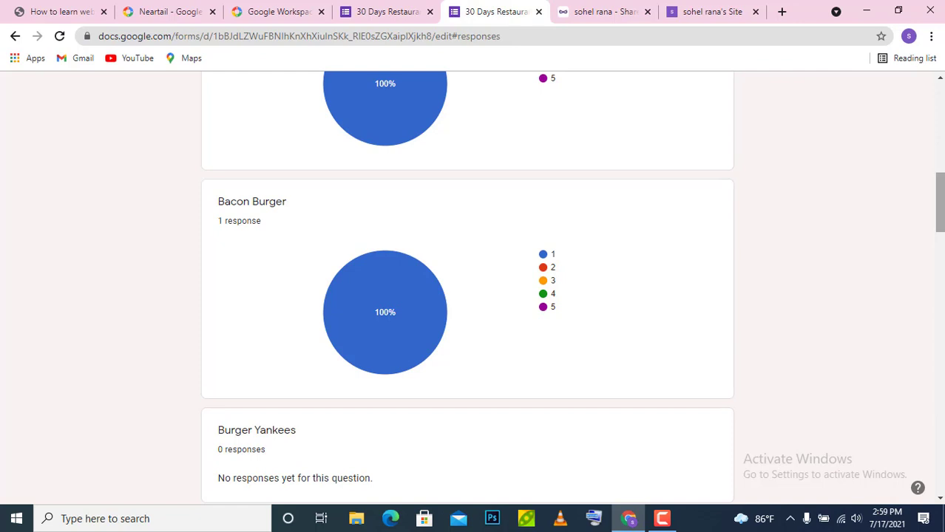
pyautogui.click(603, 15)
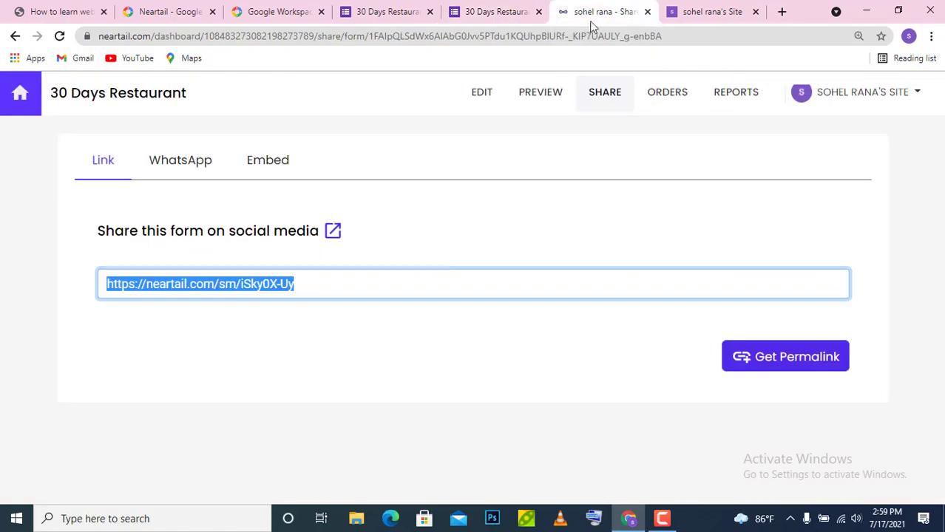